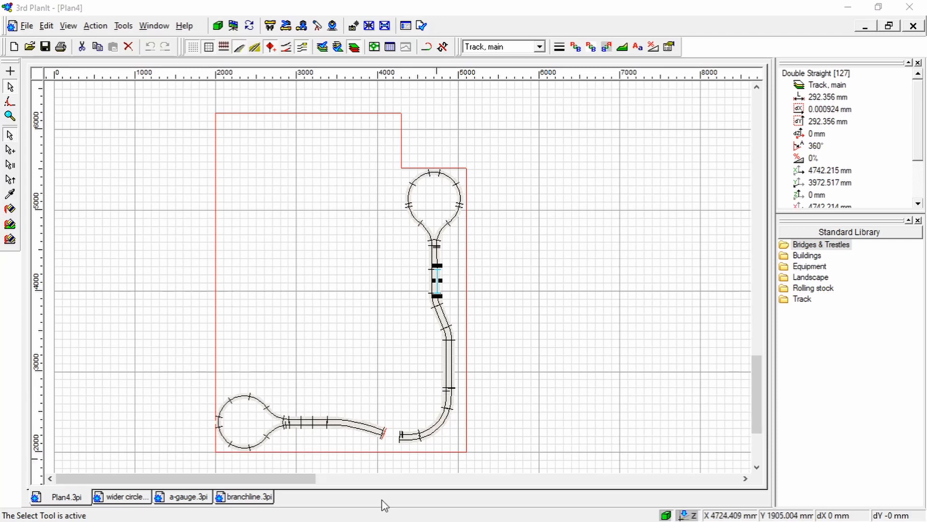
Switch to the branchline plan and examine its oval and the double-track branch with the Select Tool active
{"action": "left_click", "coordinate": [246, 497]}
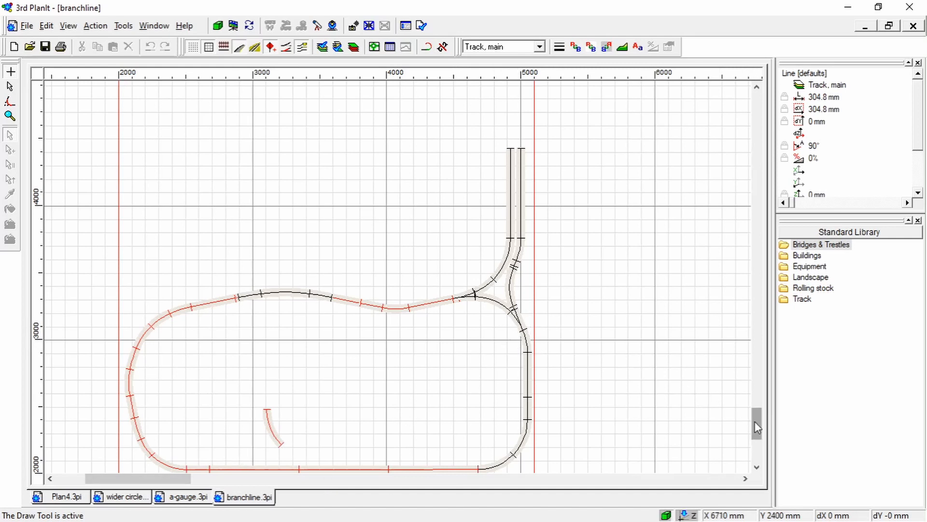
{"action": "left_click_drag", "start_coordinate": [758, 426], "coordinate": [758, 419]}
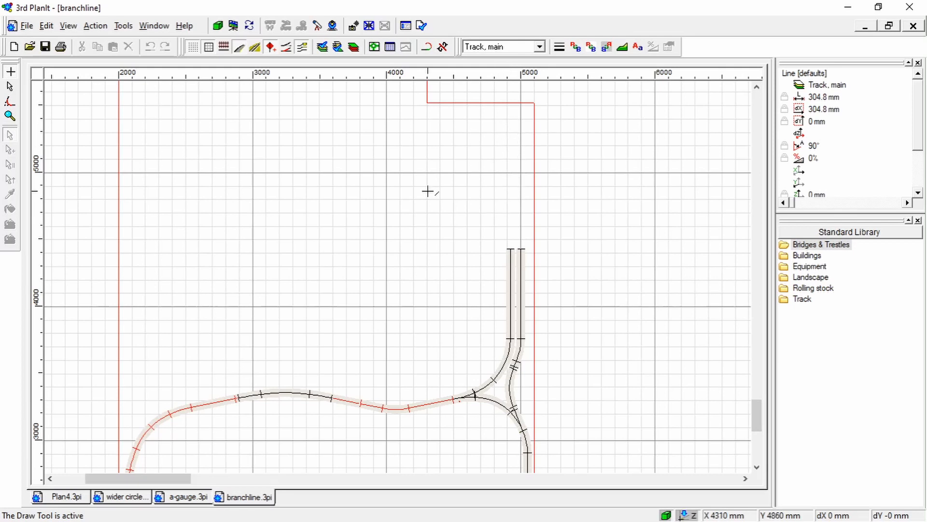
{"action": "left_click", "coordinate": [9, 86]}
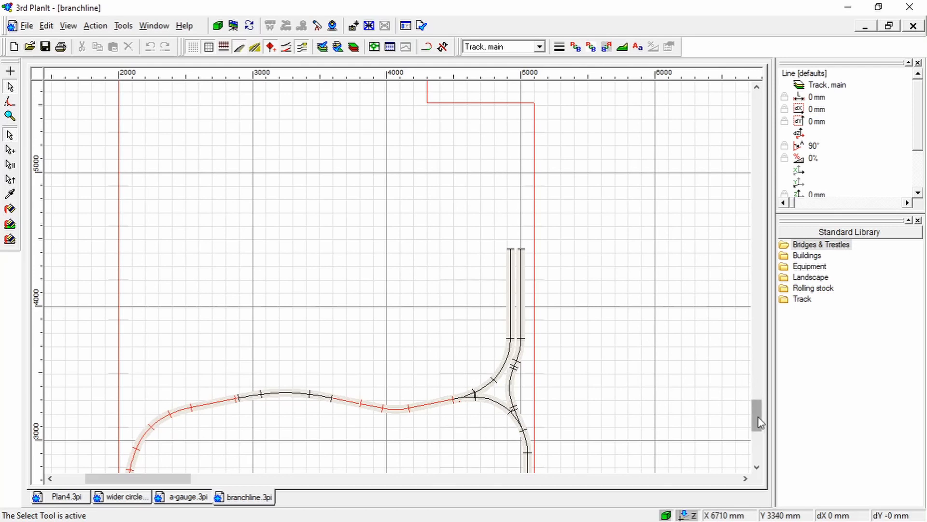
{"action": "left_click_drag", "start_coordinate": [757, 421], "coordinate": [756, 428]}
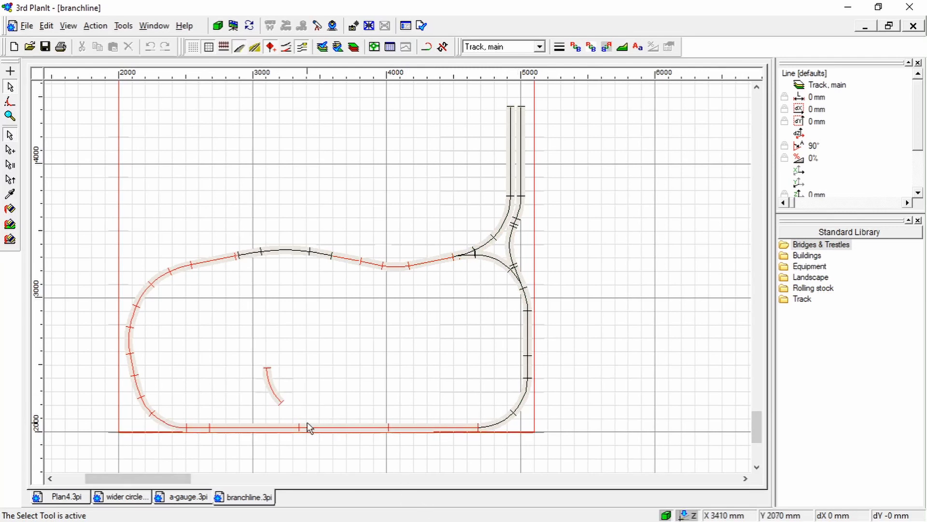
Switch to the wider circle plan and inspect the properties of the tunnel track circle in the return loop
{"action": "left_click", "coordinate": [116, 504]}
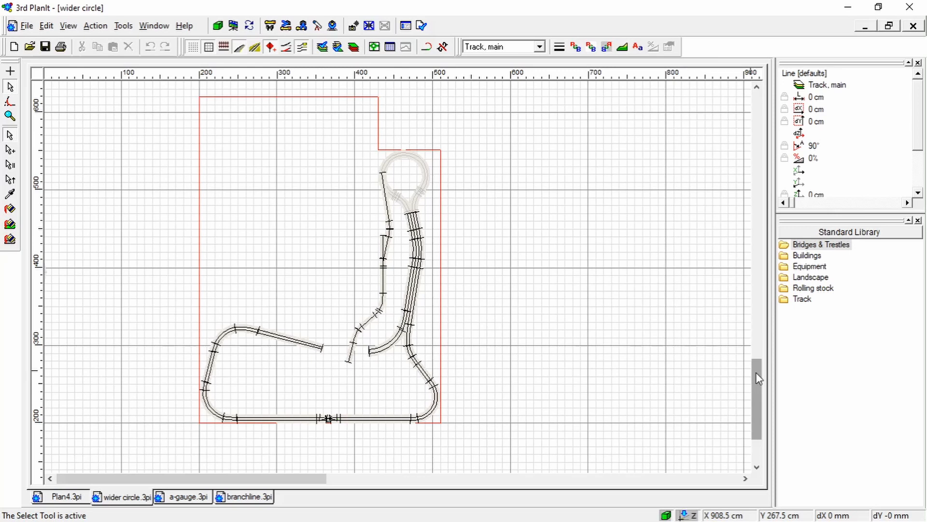
{"action": "scroll", "coordinate": [450, 311], "scroll_direction": "up", "scroll_amount": 1}
{"action": "scroll", "coordinate": [450, 313], "scroll_direction": "up", "scroll_amount": 1, "text": "ctrl"}
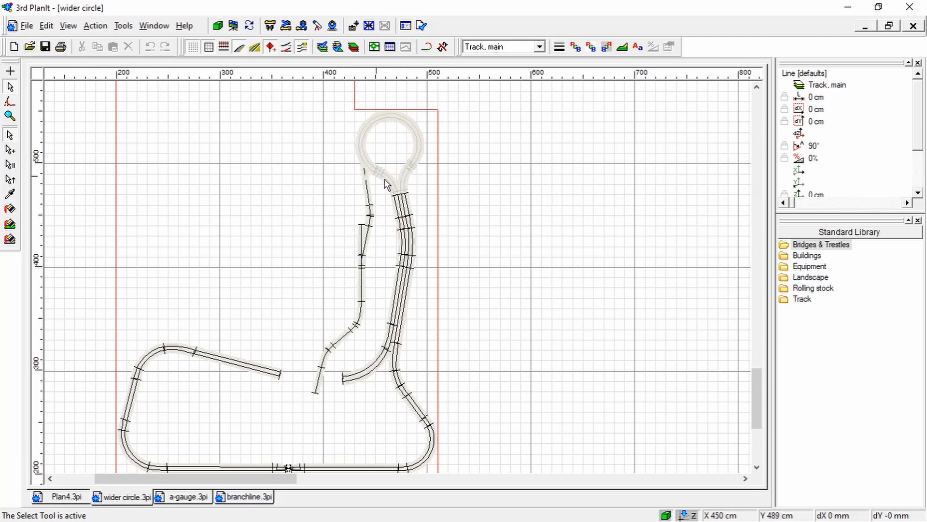
{"action": "left_click", "coordinate": [392, 125]}
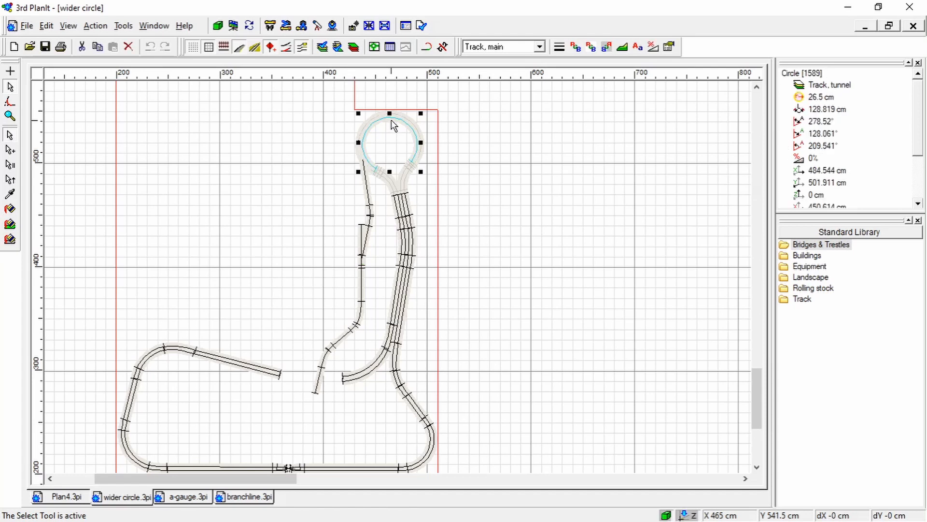
{"action": "left_click", "coordinate": [471, 148]}
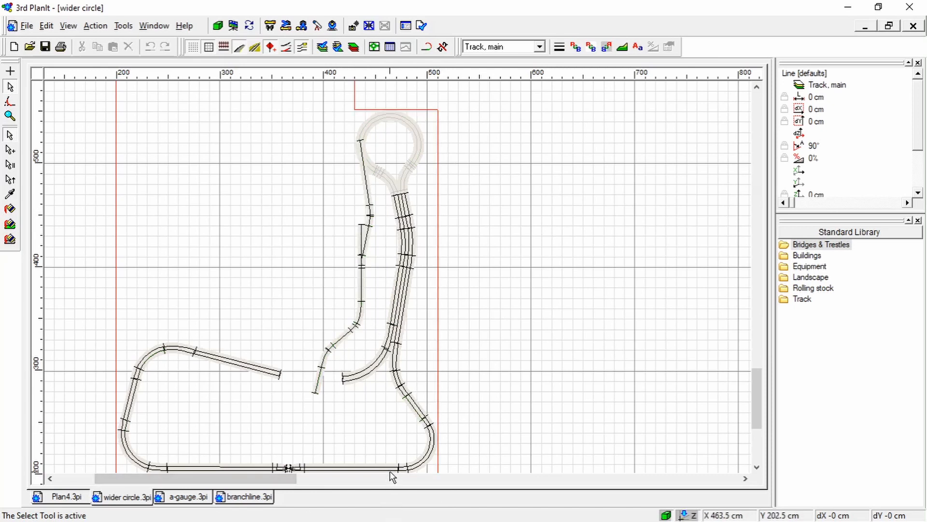
Switch to the a-gauge plan, activate the Select Tool and examine the junction where the double tracks cross
{"action": "left_click", "coordinate": [178, 497]}
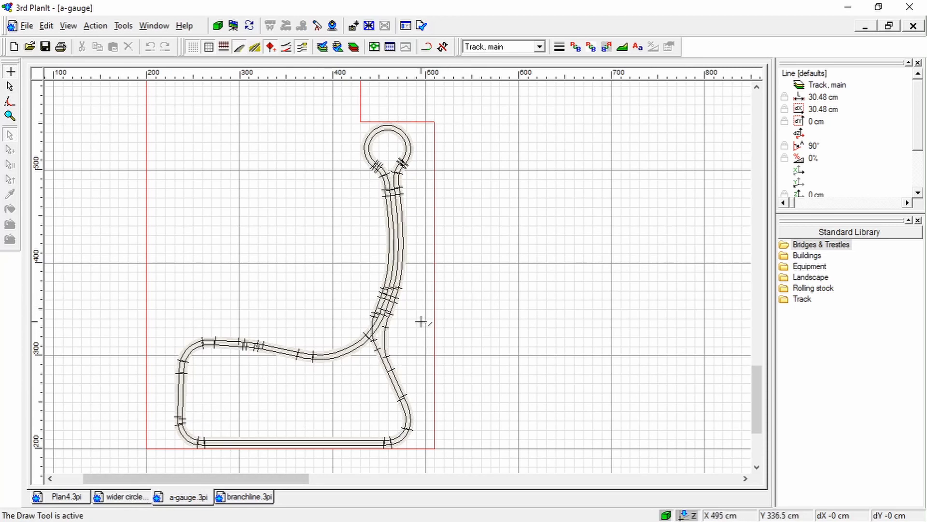
{"action": "scroll", "coordinate": [420, 321], "scroll_direction": "up", "scroll_amount": 1}
{"action": "scroll", "coordinate": [420, 321], "scroll_direction": "down", "scroll_amount": 1}
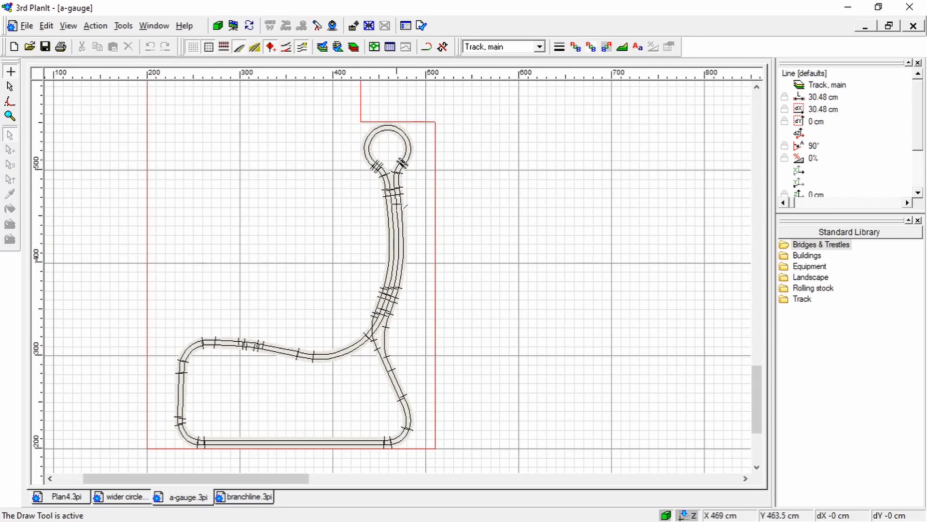
{"action": "left_click", "coordinate": [10, 87]}
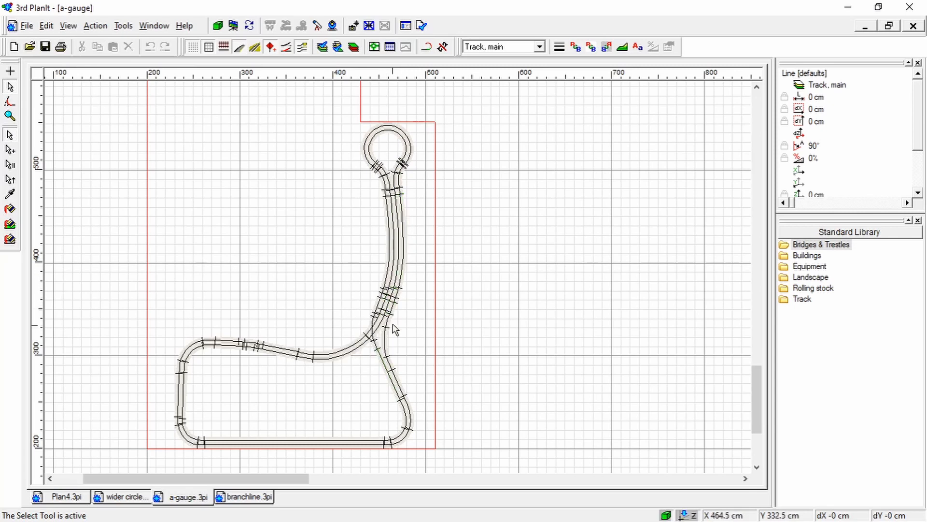
{"action": "scroll", "coordinate": [394, 330], "scroll_direction": "up", "scroll_amount": 5}
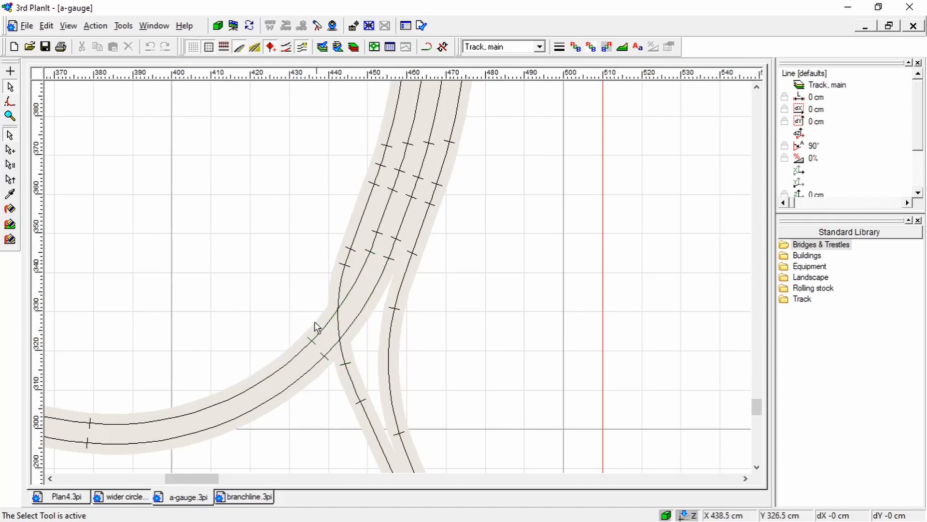
{"action": "scroll", "coordinate": [424, 224], "scroll_direction": "down", "scroll_amount": 4}
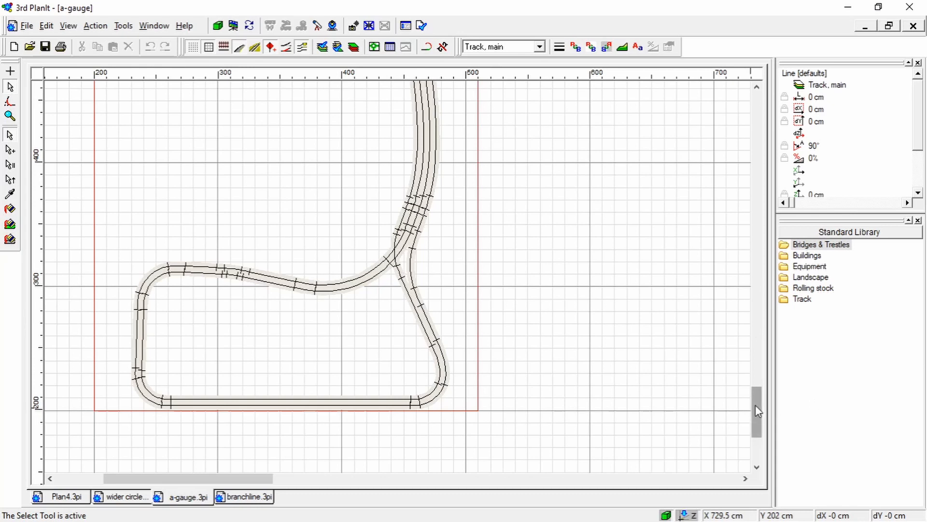
Examine the a-gauge plan's four-track section and upper return loop, ending with the whole layout in view
{"action": "mouse_move", "coordinate": [755, 405]}
{"action": "left_mouse_down"}
{"action": "mouse_move", "coordinate": [755, 390]}
{"action": "mouse_move", "coordinate": [752, 398]}
{"action": "left_mouse_up"}
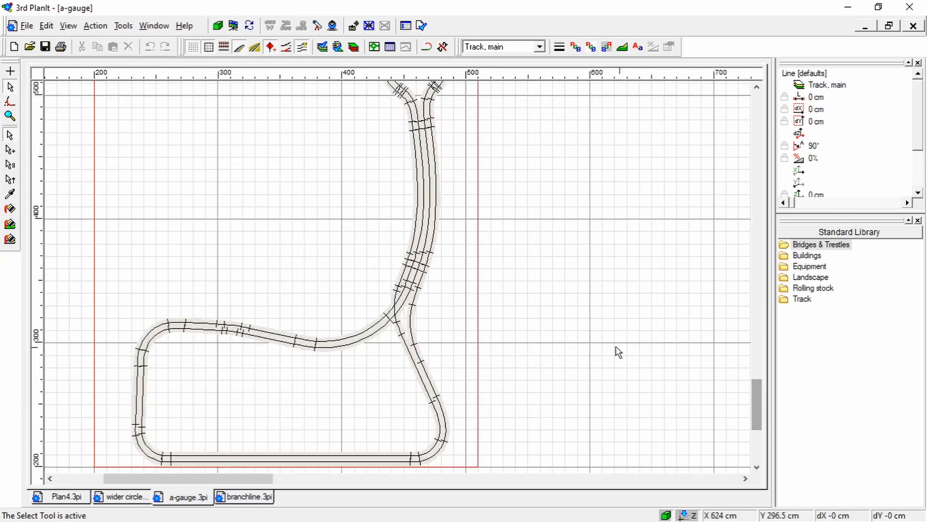
{"action": "left_click", "coordinate": [758, 88]}
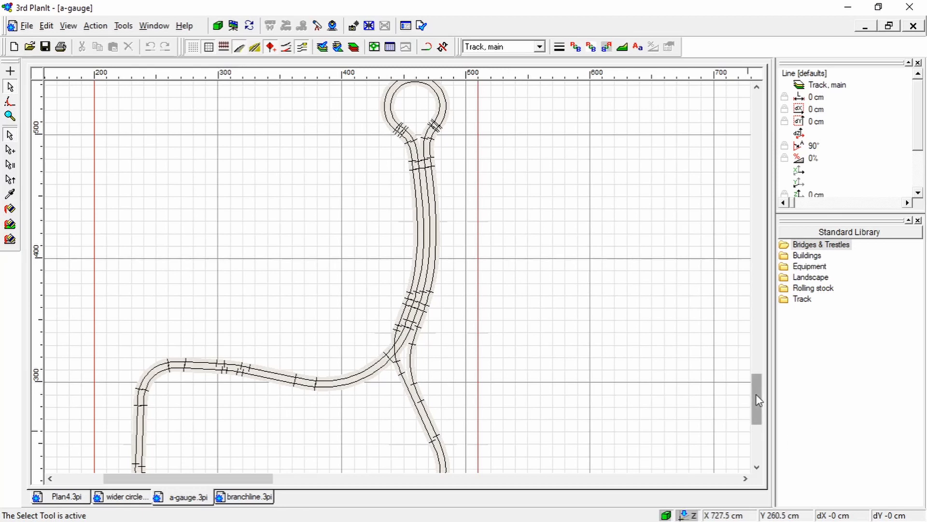
{"action": "mouse_move", "coordinate": [754, 394]}
{"action": "left_mouse_down"}
{"action": "mouse_move", "coordinate": [755, 404]}
{"action": "mouse_move", "coordinate": [755, 390]}
{"action": "left_mouse_up"}
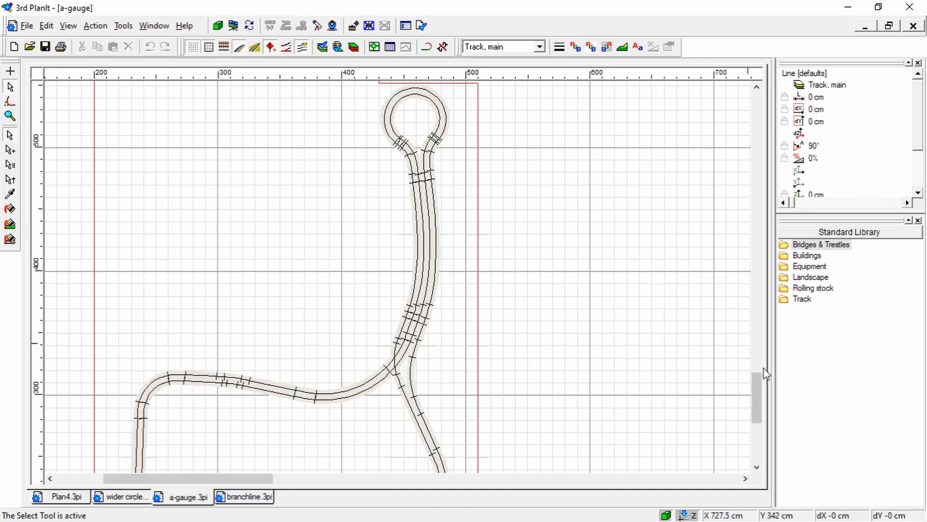
{"action": "left_click_drag", "start_coordinate": [761, 382], "coordinate": [761, 390]}
{"action": "scroll", "coordinate": [581, 265], "scroll_direction": "down", "scroll_amount": 1}
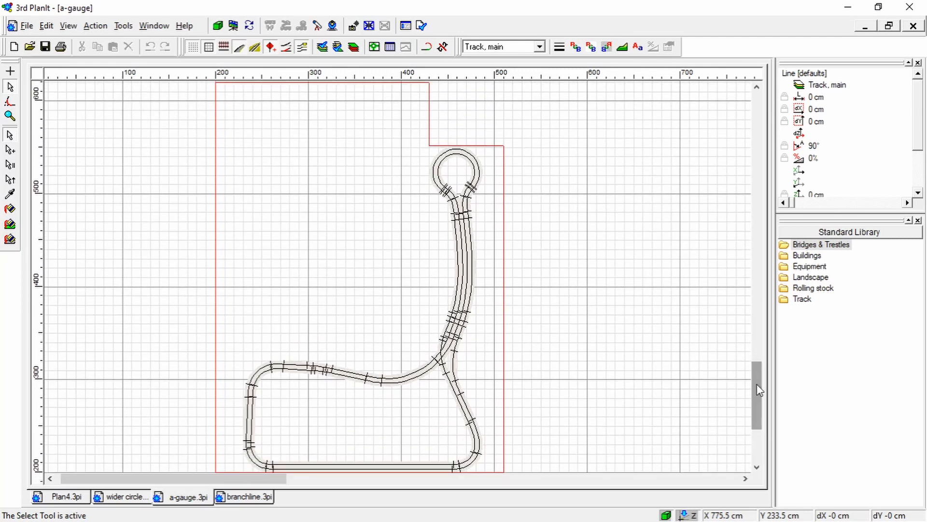
Return to the wider circle plan and select the Branch Line track group to inspect its properties
{"action": "left_click", "coordinate": [122, 498]}
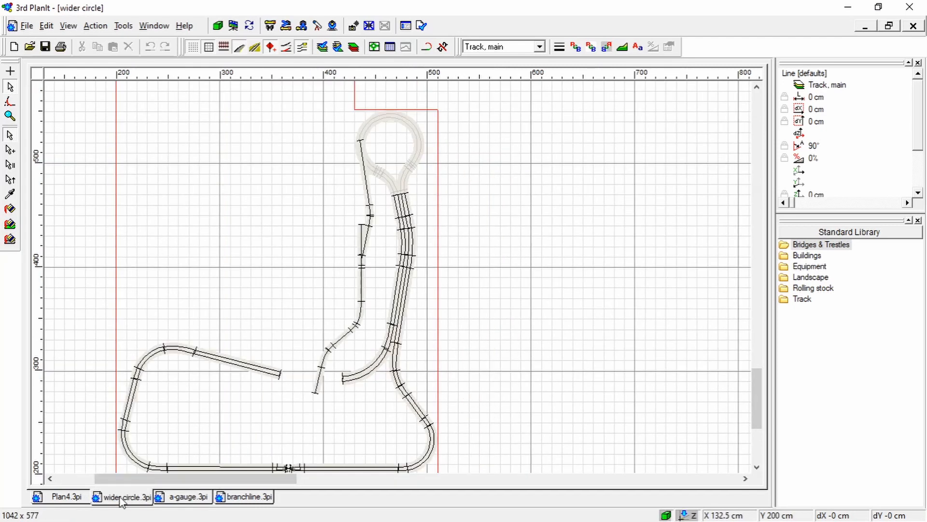
{"action": "left_click", "coordinate": [363, 315]}
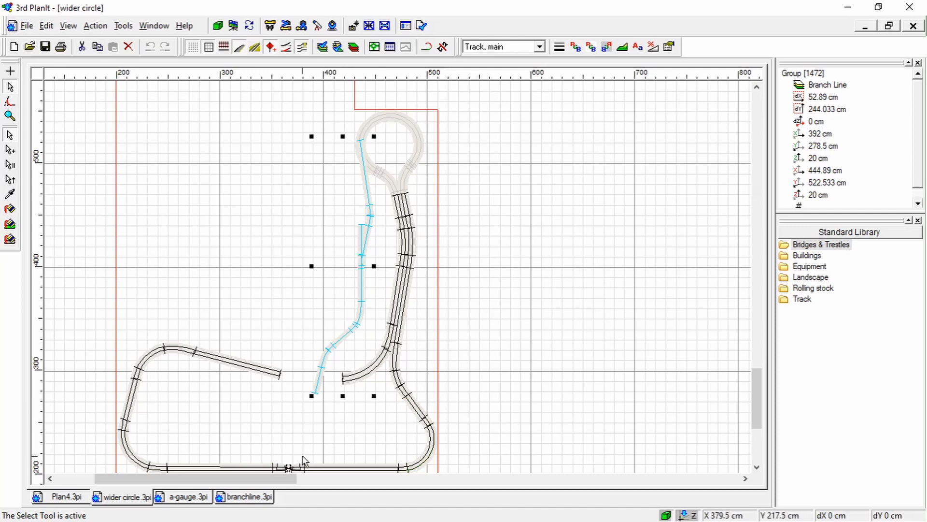
{"action": "mouse_move", "coordinate": [756, 410]}
{"action": "left_mouse_down"}
{"action": "mouse_move", "coordinate": [755, 425]}
{"action": "mouse_move", "coordinate": [755, 417]}
{"action": "left_mouse_up"}
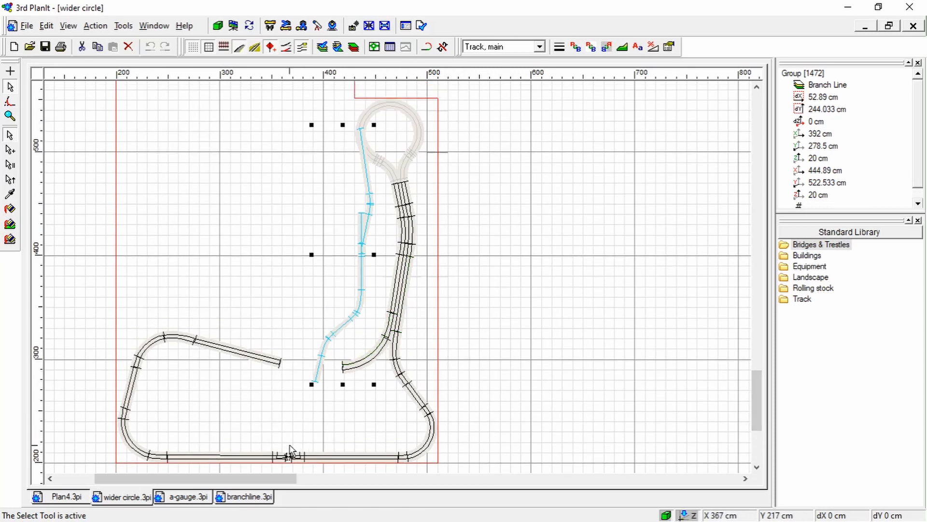
Examine the crossover in the lower straight double track up close, and review how the surrounding main and branch lines run
{"action": "scroll", "coordinate": [289, 463], "scroll_direction": "up", "scroll_amount": 1}
{"action": "scroll", "coordinate": [289, 466], "scroll_direction": "up", "scroll_amount": 3}
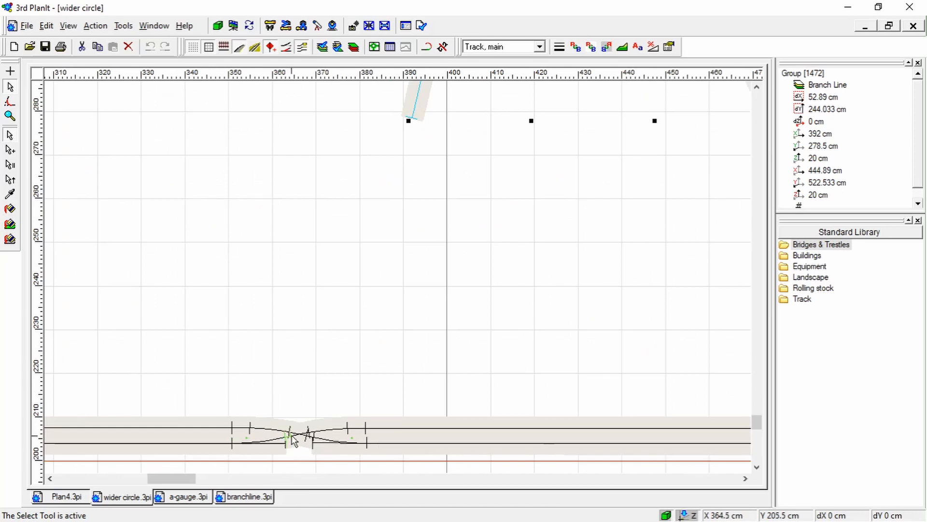
{"action": "scroll", "coordinate": [291, 439], "scroll_direction": "up", "scroll_amount": 2}
{"action": "scroll", "coordinate": [324, 430], "scroll_direction": "down", "scroll_amount": 1}
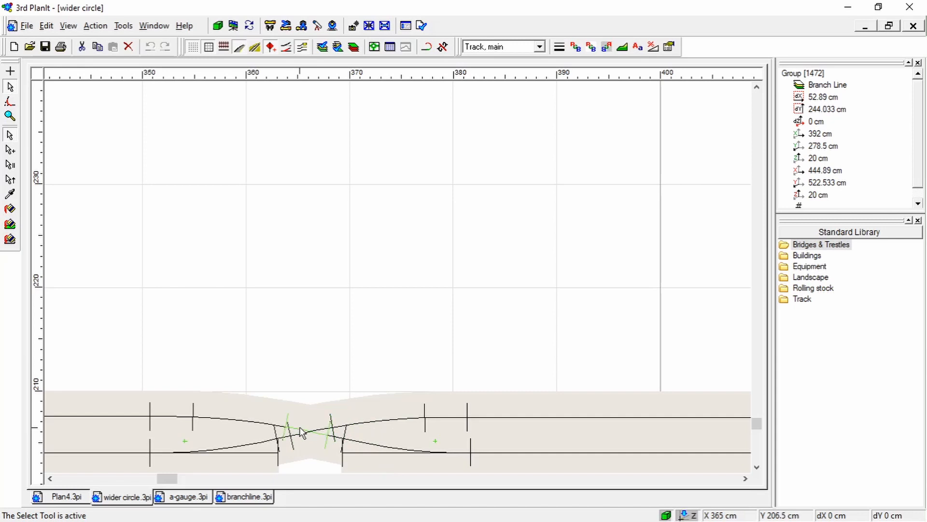
{"action": "scroll", "coordinate": [299, 441], "scroll_direction": "down", "scroll_amount": 1}
{"action": "scroll", "coordinate": [300, 440], "scroll_direction": "down", "scroll_amount": 2}
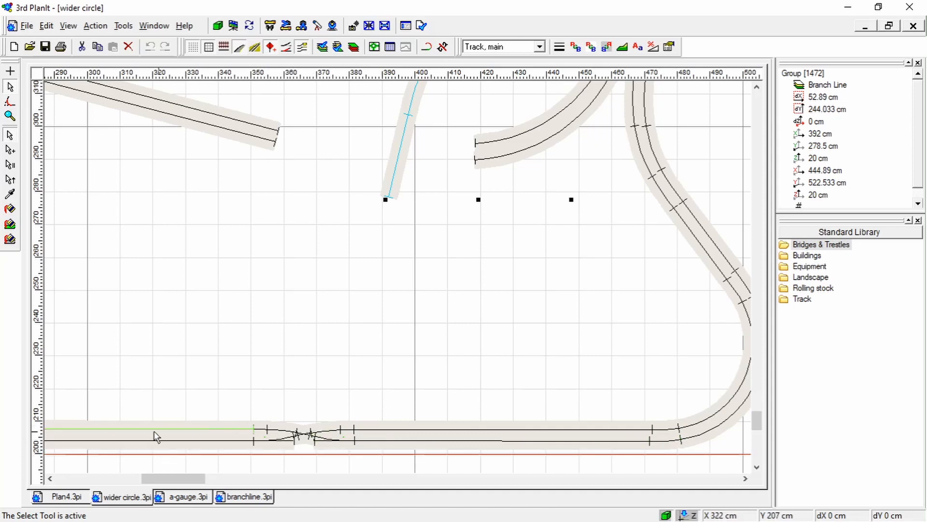
{"action": "scroll", "coordinate": [305, 332], "scroll_direction": "down", "scroll_amount": 1}
{"action": "scroll", "coordinate": [308, 332], "scroll_direction": "down", "scroll_amount": 1}
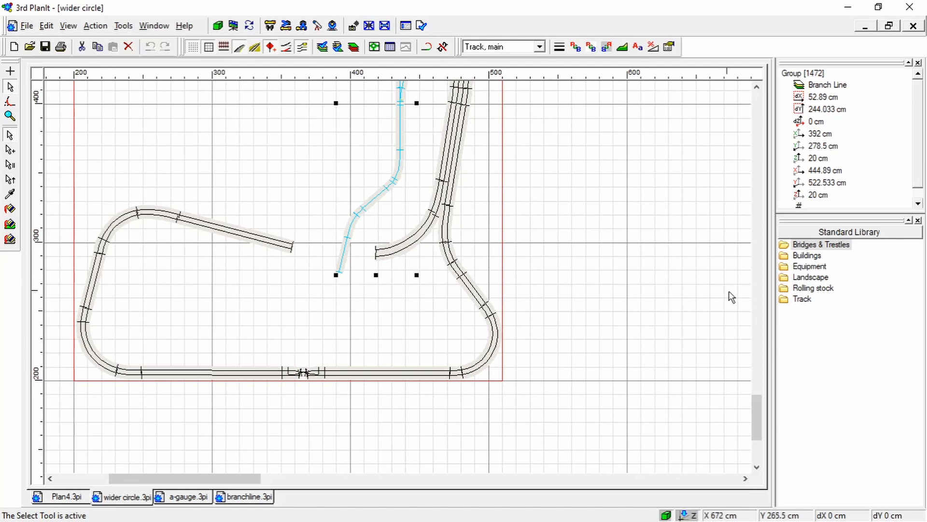
{"action": "left_click_drag", "start_coordinate": [756, 409], "coordinate": [755, 396]}
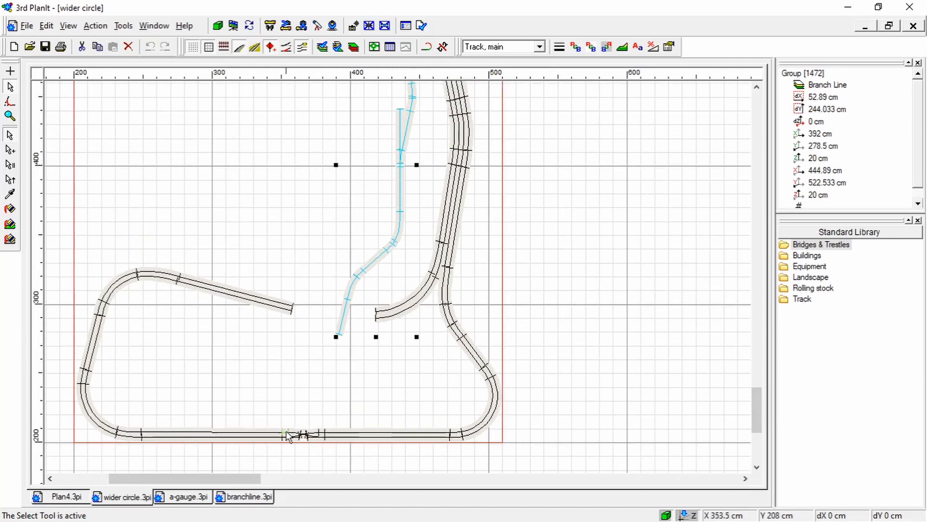
{"action": "left_click_drag", "start_coordinate": [757, 424], "coordinate": [759, 412]}
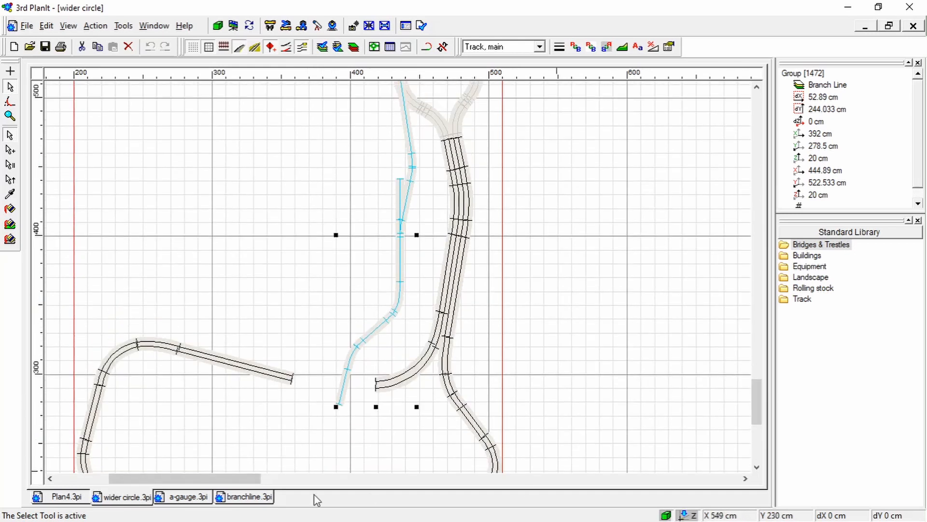
Return to the a-gauge plan and take a closer look at the junction between the oval and the four-track section
{"action": "left_click", "coordinate": [188, 496]}
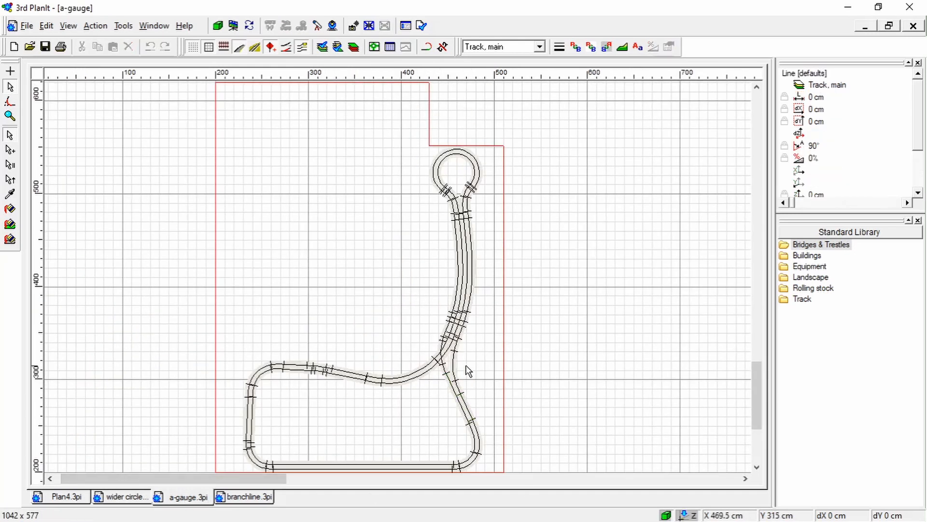
{"action": "scroll", "coordinate": [468, 373], "scroll_direction": "up", "scroll_amount": 3}
{"action": "scroll", "coordinate": [463, 367], "scroll_direction": "down", "scroll_amount": 1}
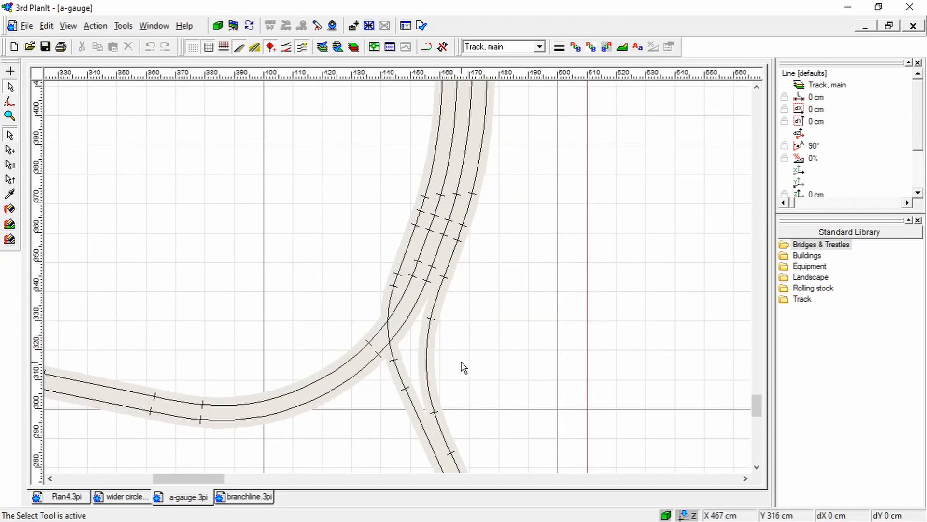
{"action": "scroll", "coordinate": [461, 364], "scroll_direction": "down", "scroll_amount": 1}
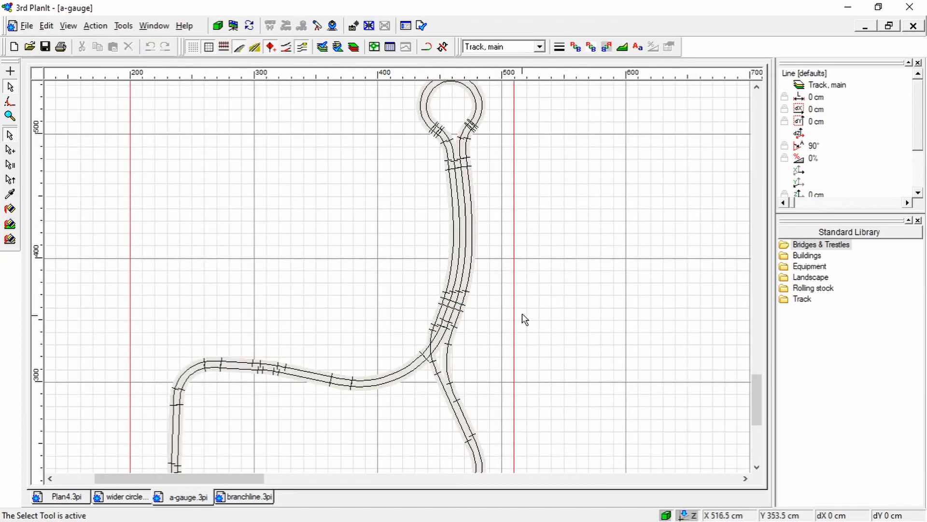
{"action": "scroll", "coordinate": [435, 384], "scroll_direction": "up", "scroll_amount": 2}
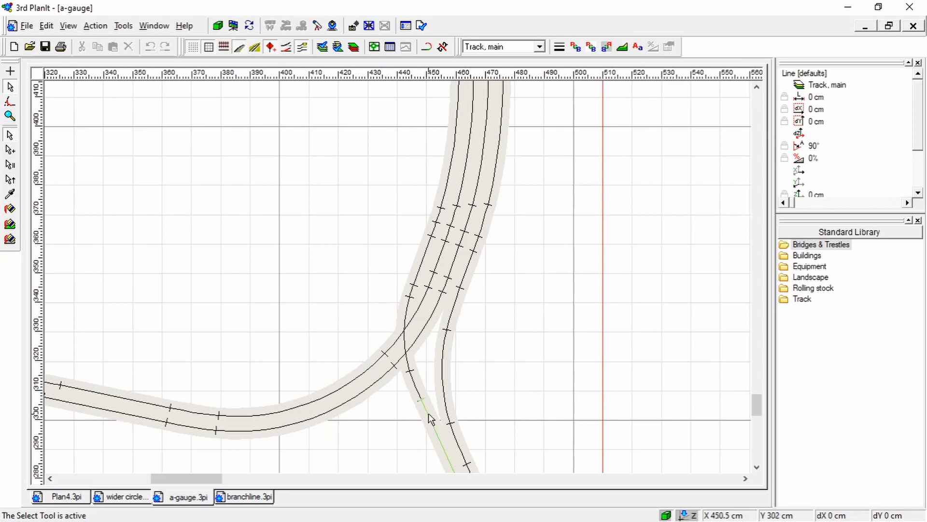
{"action": "scroll", "coordinate": [524, 311], "scroll_direction": "down", "scroll_amount": 2}
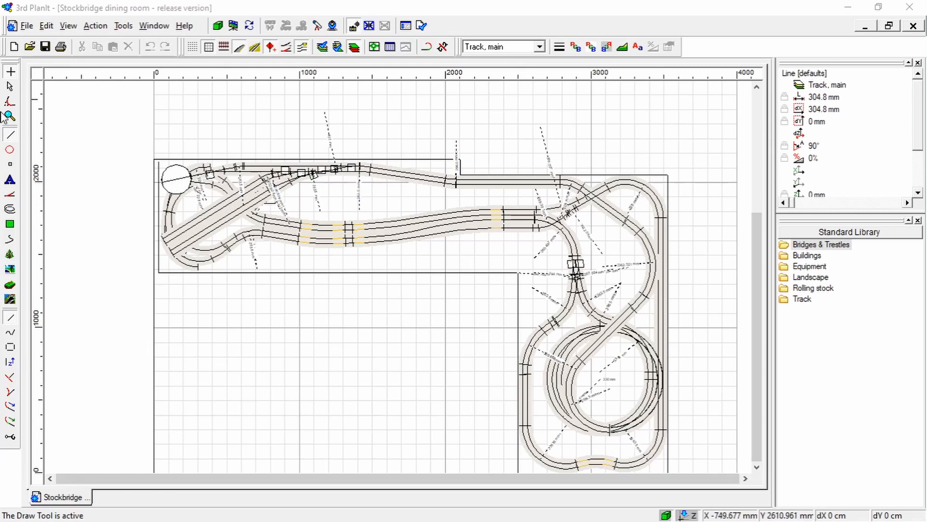
Activate the Select Tool in the Stockbridge dining room plan and view the complete L-shaped layout
{"action": "left_click", "coordinate": [11, 89]}
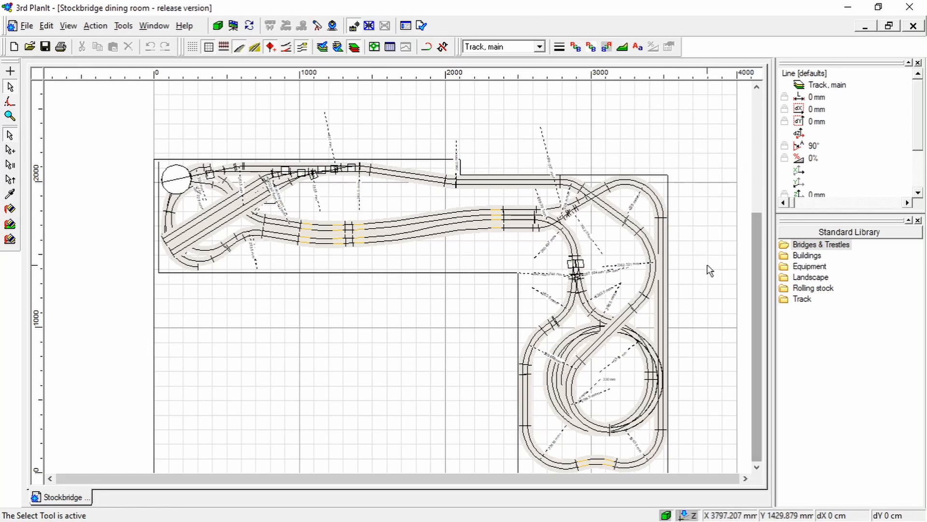
{"action": "scroll", "coordinate": [708, 270], "scroll_direction": "down", "scroll_amount": 1}
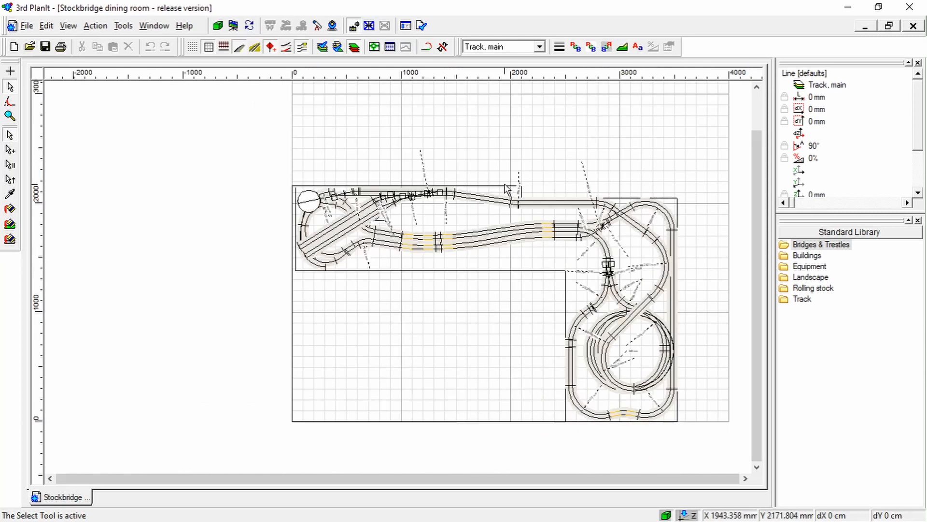
{"action": "left_click", "coordinate": [757, 467]}
{"action": "left_click", "coordinate": [757, 467]}
{"action": "left_click", "coordinate": [746, 479]}
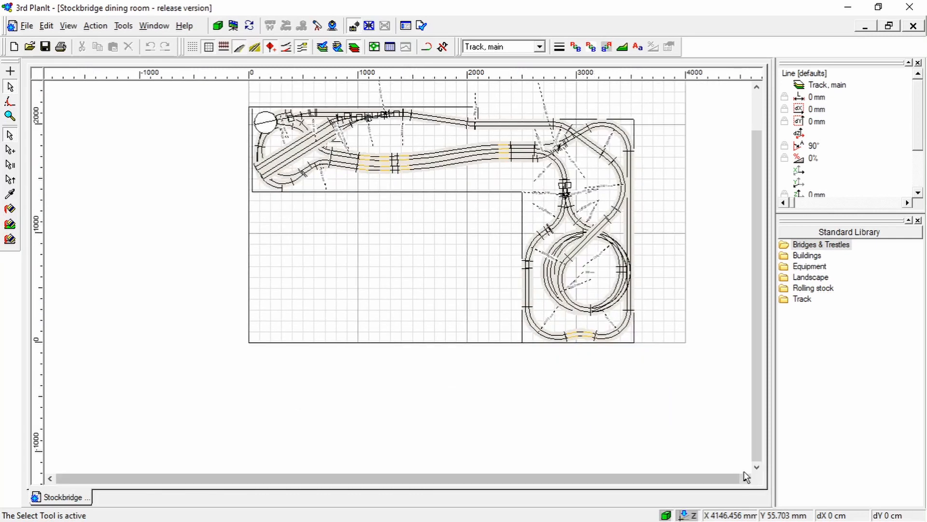
{"action": "left_click", "coordinate": [757, 87]}
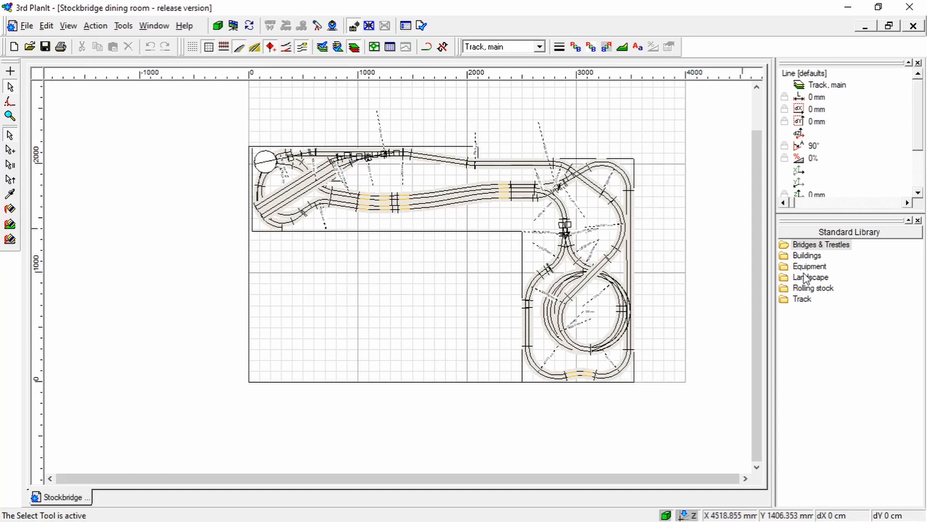
Examine the four parallel tracks of the Stockbridge plan and the crossover junction beyond their end, near the inner corner
{"action": "left_click", "coordinate": [757, 90]}
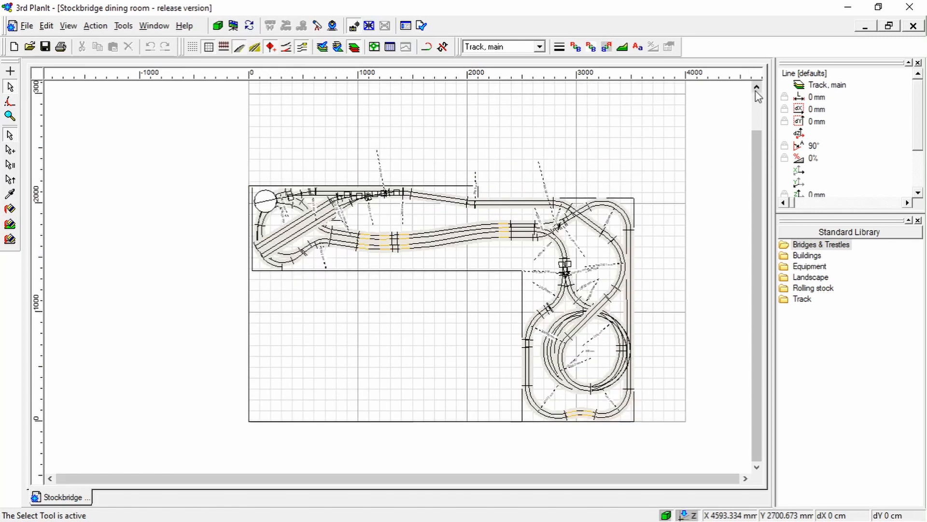
{"action": "left_click", "coordinate": [756, 467]}
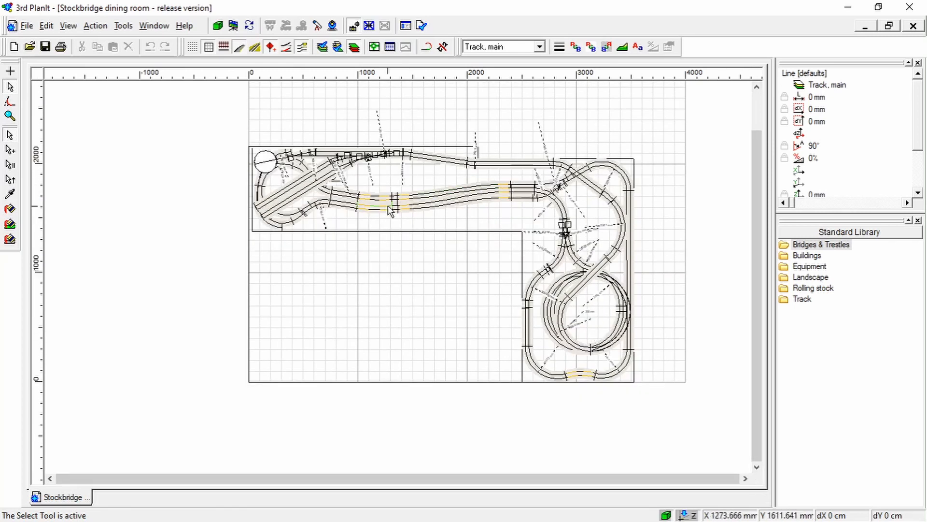
{"action": "scroll", "coordinate": [407, 243], "scroll_direction": "up", "scroll_amount": 1}
{"action": "scroll", "coordinate": [407, 243], "scroll_direction": "down", "scroll_amount": 1}
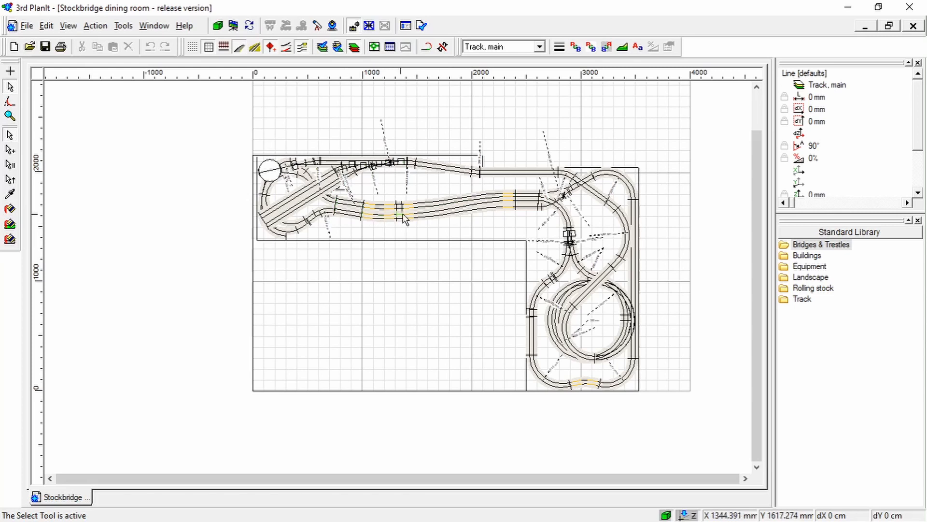
{"action": "scroll", "coordinate": [560, 212], "scroll_direction": "up", "scroll_amount": 2}
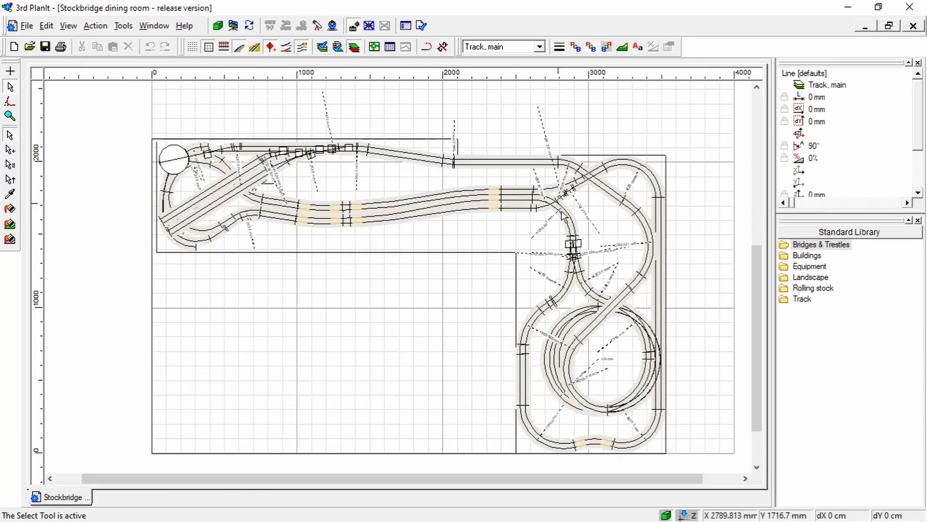
{"action": "scroll", "coordinate": [560, 213], "scroll_direction": "up", "scroll_amount": 3}
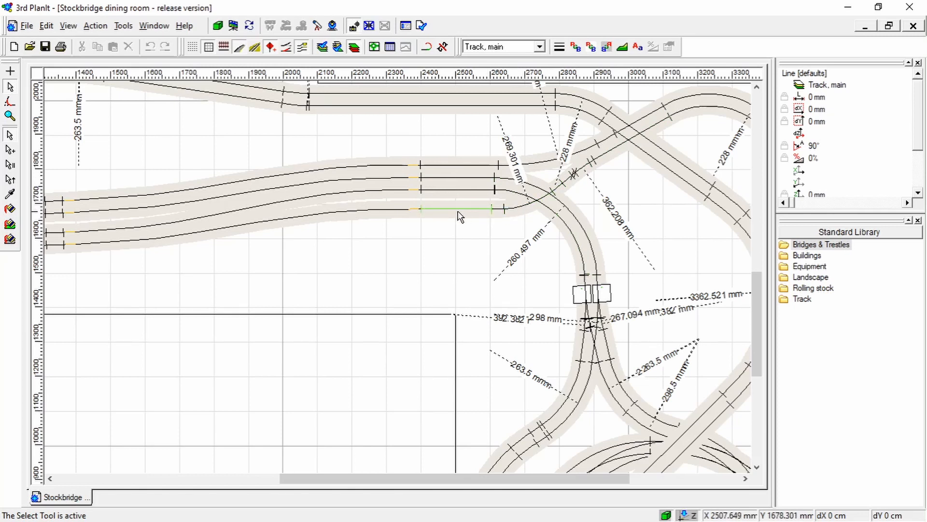
{"action": "scroll", "coordinate": [471, 234], "scroll_direction": "down", "scroll_amount": 3}
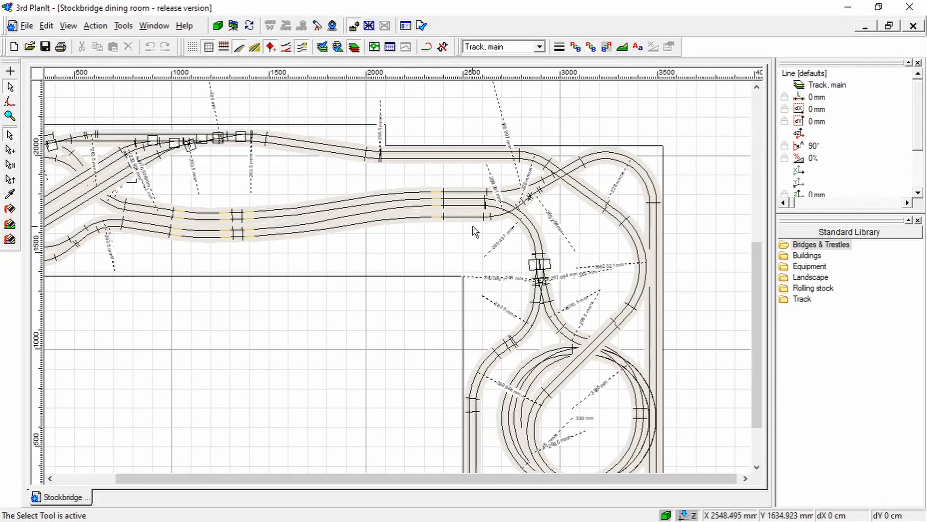
{"action": "scroll", "coordinate": [472, 233], "scroll_direction": "down", "scroll_amount": 1}
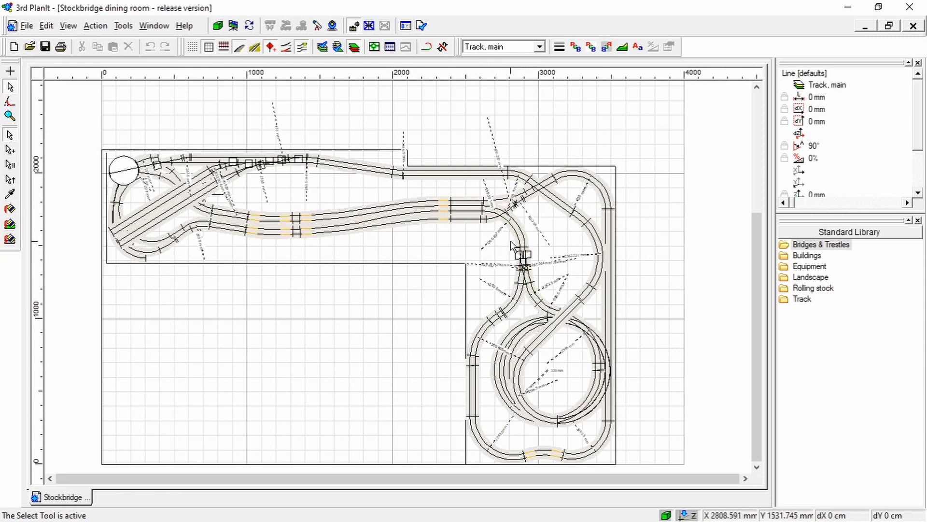
{"action": "scroll", "coordinate": [526, 261], "scroll_direction": "up", "scroll_amount": 3}
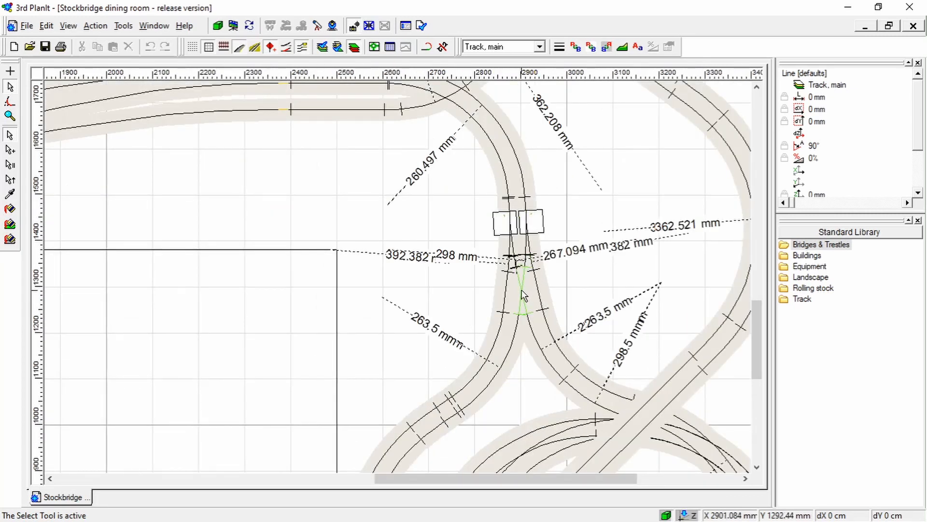
{"action": "scroll", "coordinate": [524, 294], "scroll_direction": "down", "scroll_amount": 3}
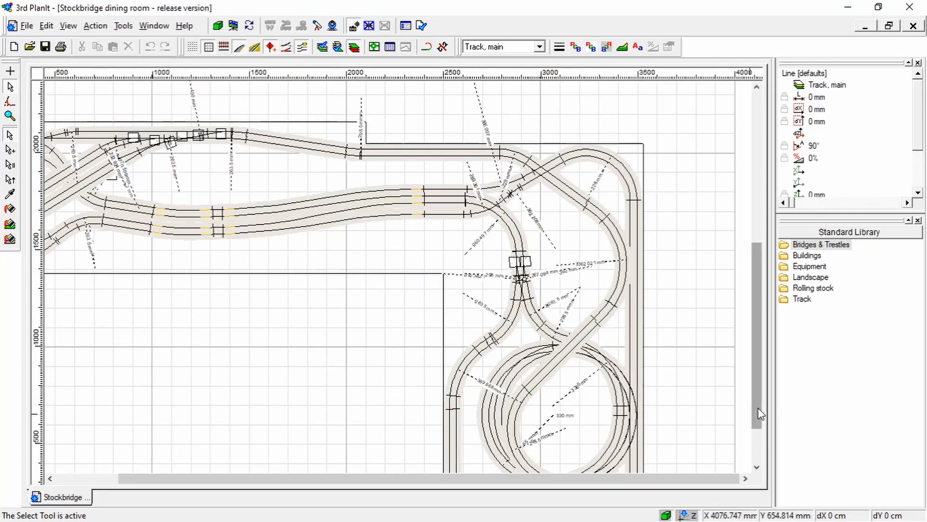
Inspect the turntable end of the layout, including the diagonal sidings and the turnouts that feed them
{"action": "left_click_drag", "start_coordinate": [761, 414], "coordinate": [759, 431]}
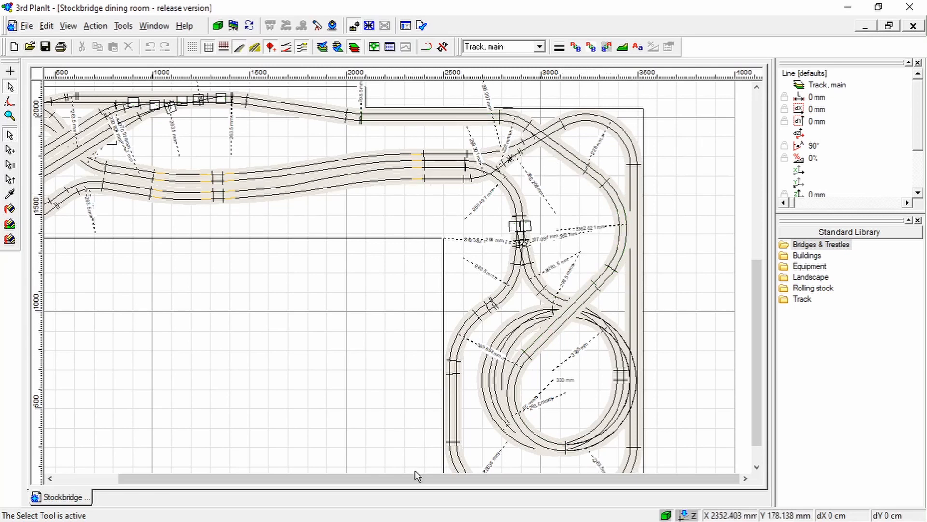
{"action": "left_click_drag", "start_coordinate": [381, 479], "coordinate": [318, 479]}
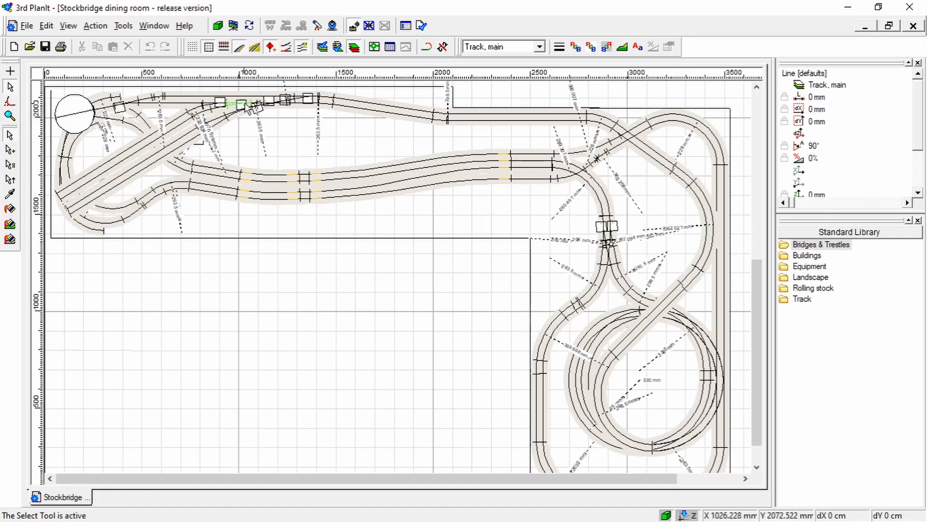
{"action": "scroll", "coordinate": [260, 102], "scroll_direction": "up", "scroll_amount": 1}
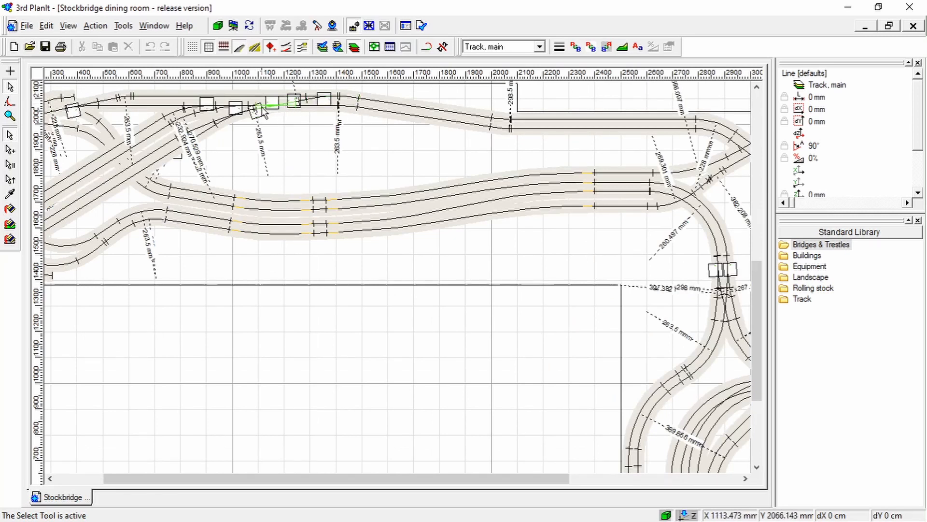
{"action": "left_click_drag", "start_coordinate": [117, 480], "coordinate": [71, 481]}
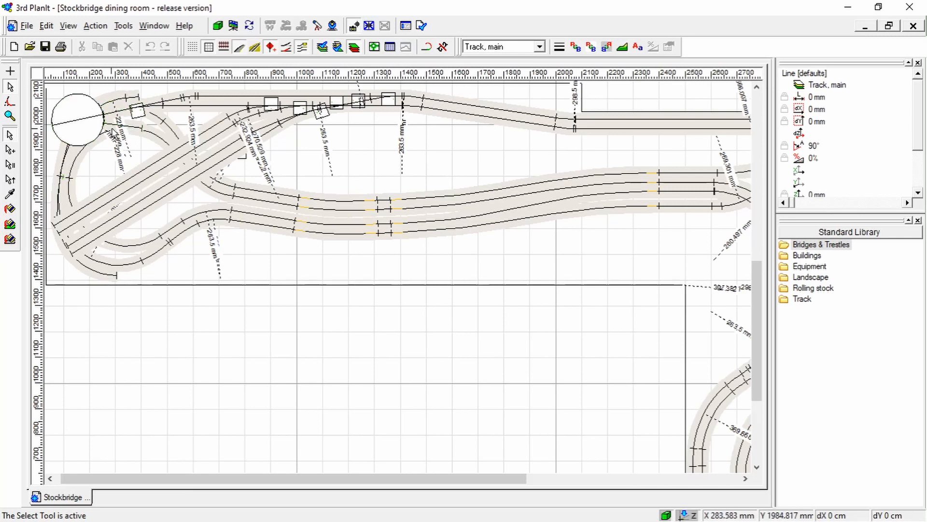
Examine the circular spiral of tracks in the short leg of the L and the outer loop surrounding it
{"action": "left_click_drag", "start_coordinate": [234, 478], "coordinate": [468, 478]}
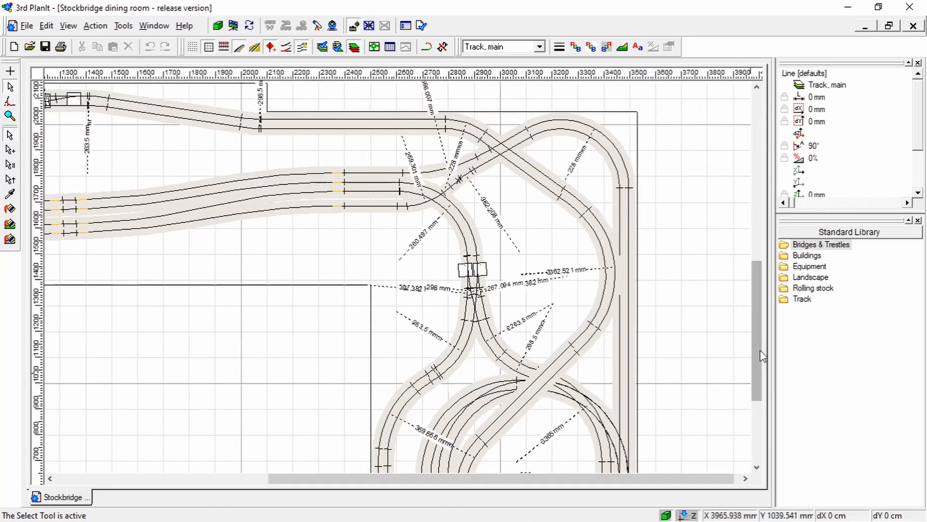
{"action": "left_click_drag", "start_coordinate": [757, 372], "coordinate": [753, 413]}
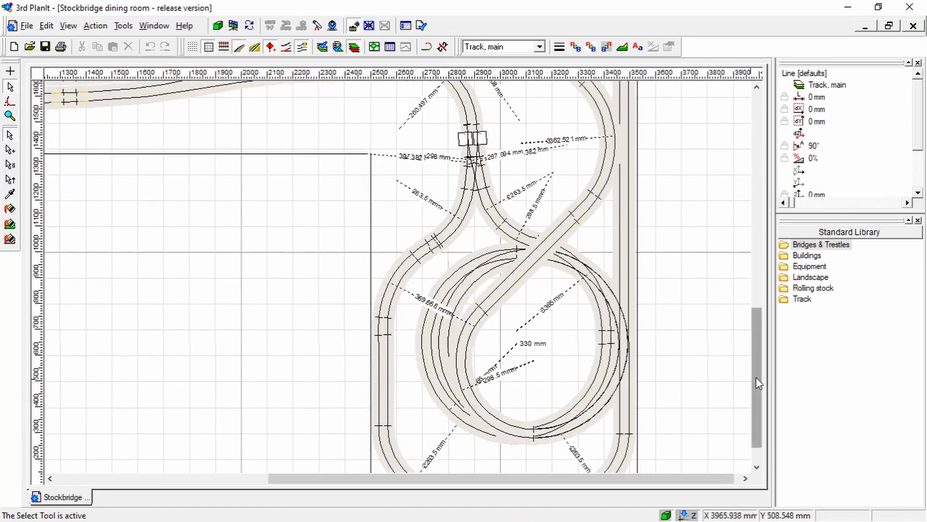
{"action": "left_click_drag", "start_coordinate": [755, 377], "coordinate": [757, 391]}
{"action": "scroll", "coordinate": [663, 376], "scroll_direction": "down", "scroll_amount": 1}
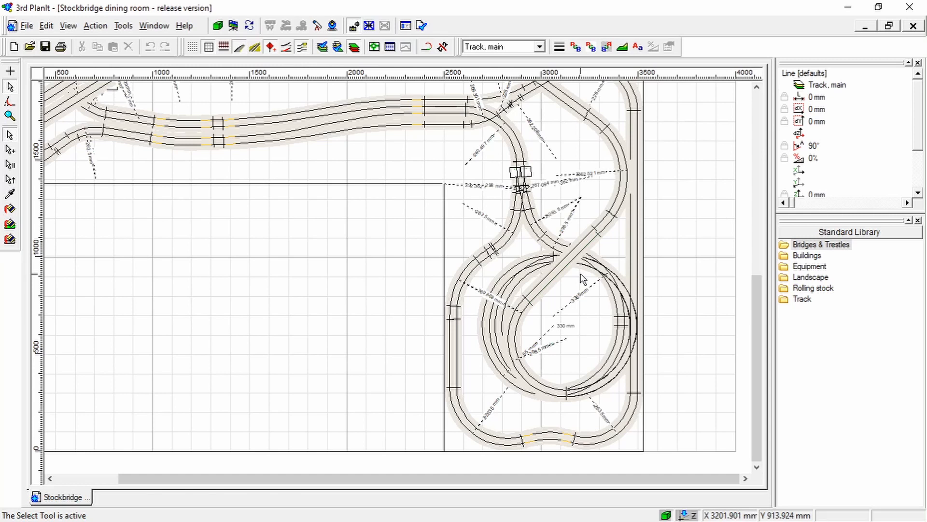
{"action": "scroll", "coordinate": [756, 312], "scroll_direction": "up", "scroll_amount": 1}
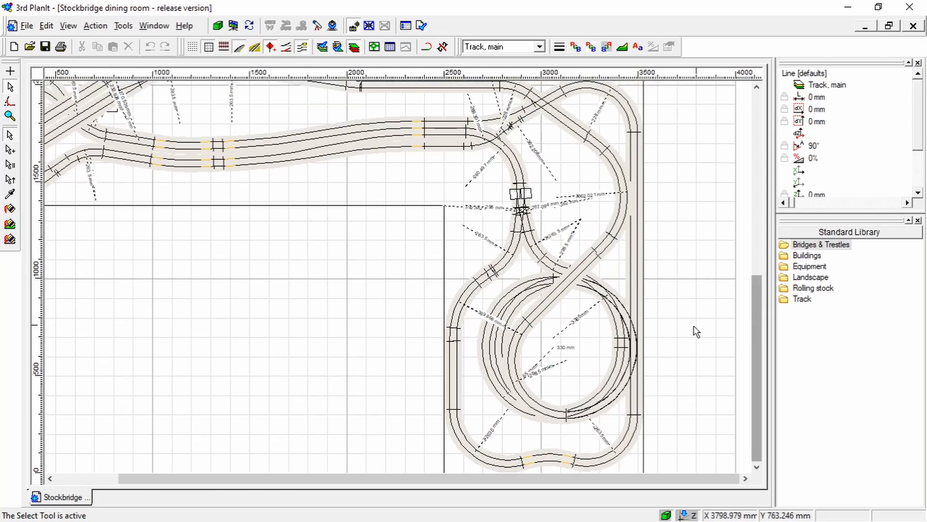
{"action": "scroll", "coordinate": [652, 365], "scroll_direction": "up", "scroll_amount": 2}
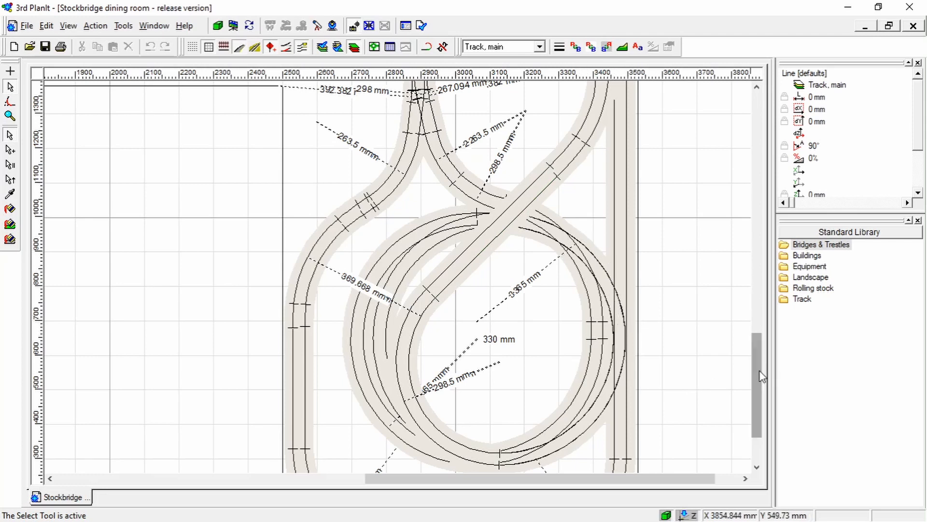
{"action": "left_click_drag", "start_coordinate": [760, 371], "coordinate": [758, 388]}
{"action": "scroll", "coordinate": [607, 348], "scroll_direction": "down", "scroll_amount": 1}
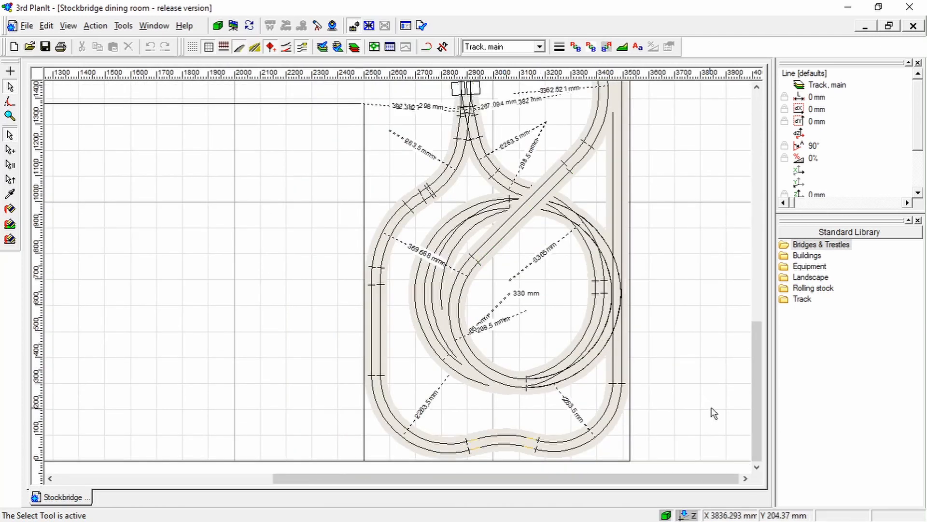
{"action": "scroll", "coordinate": [760, 406], "scroll_direction": "up", "scroll_amount": 1}
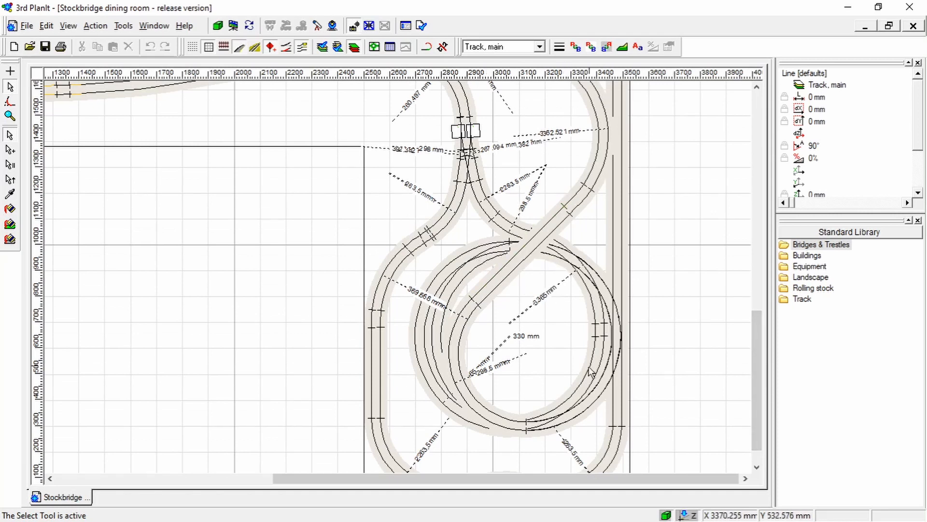
Trace the double track between the spiral and the upper corner curve, and go back to the turntable end
{"action": "left_click_drag", "start_coordinate": [751, 354], "coordinate": [742, 295]}
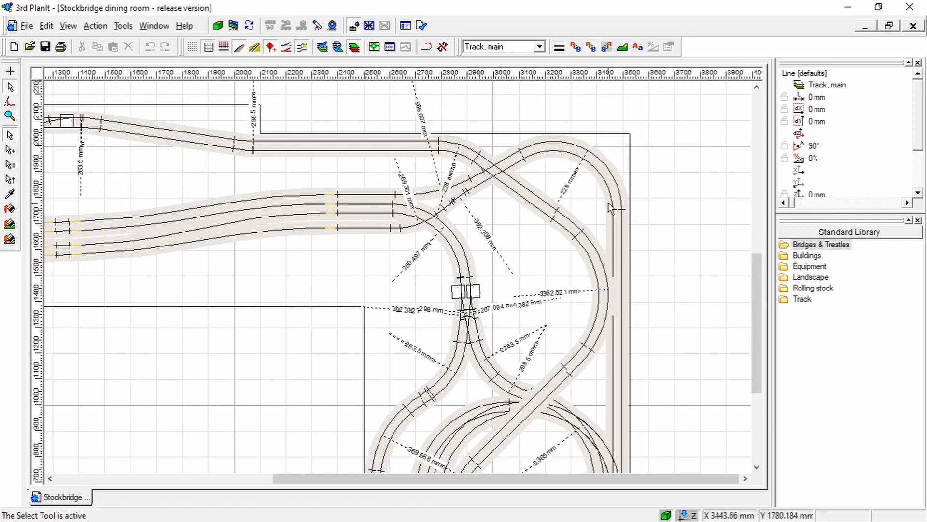
{"action": "left_click_drag", "start_coordinate": [755, 297], "coordinate": [744, 389]}
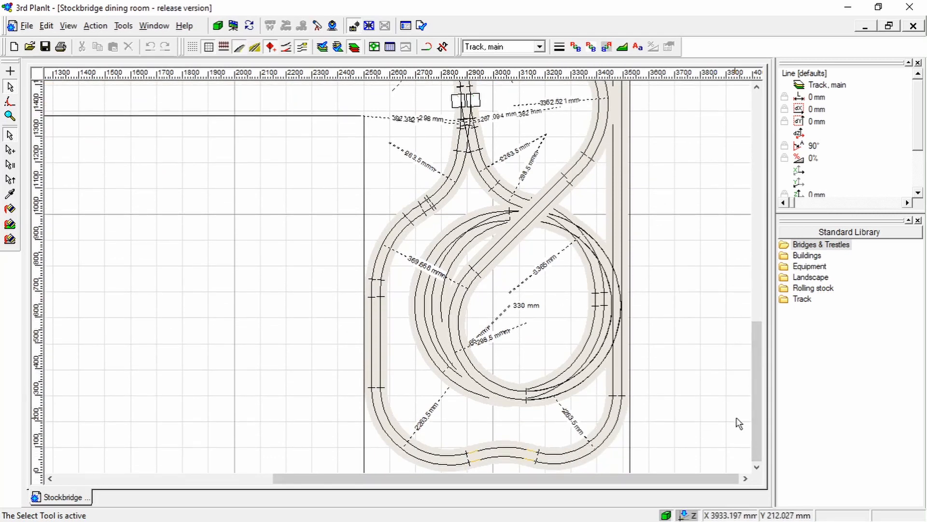
{"action": "left_click_drag", "start_coordinate": [638, 477], "coordinate": [371, 459]}
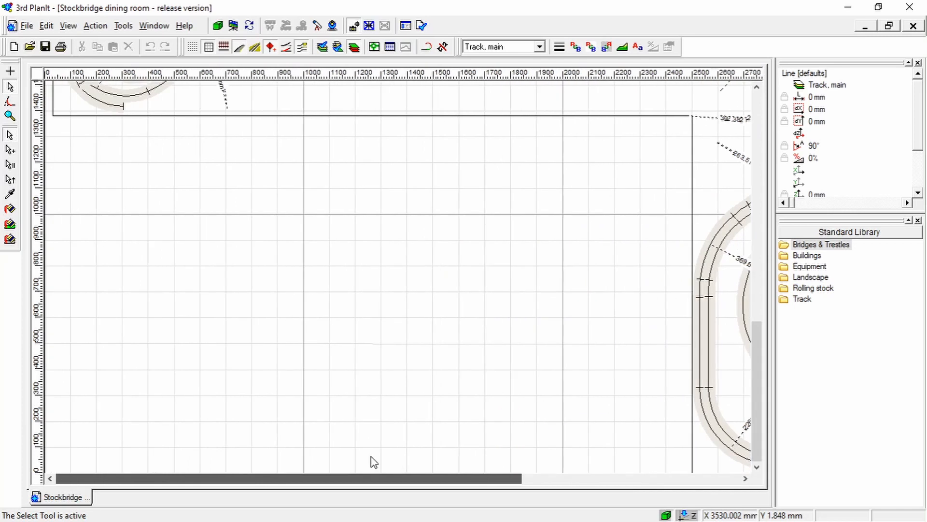
{"action": "left_click_drag", "start_coordinate": [753, 390], "coordinate": [759, 312]}
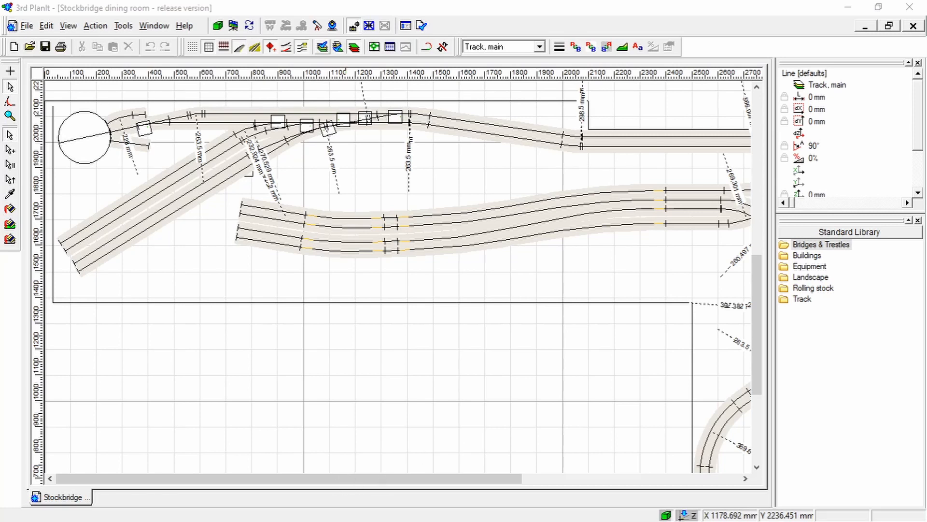
Review the reduced layout without the spiral and end loops, checking the open track ends and the diagonal crossing near the upper corner
{"action": "scroll", "coordinate": [423, 329], "scroll_direction": "down", "scroll_amount": 2}
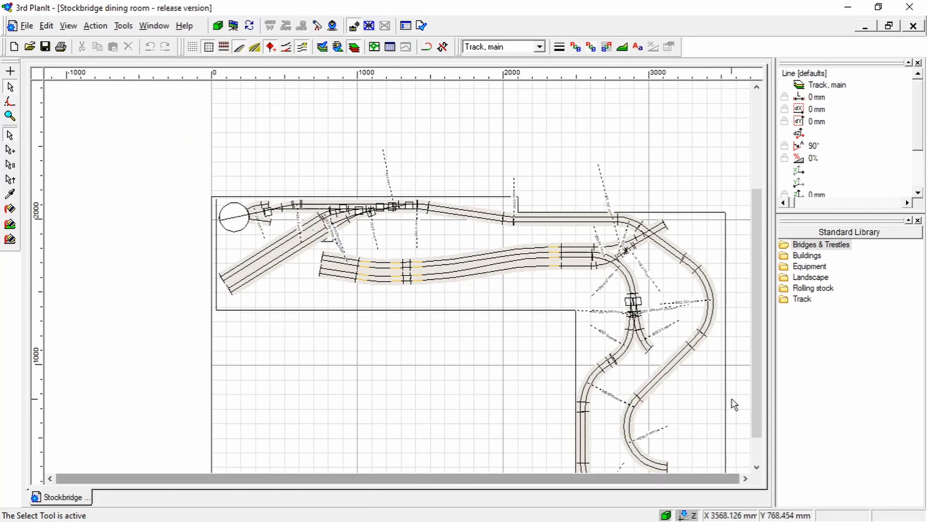
{"action": "left_click_drag", "start_coordinate": [756, 413], "coordinate": [752, 447]}
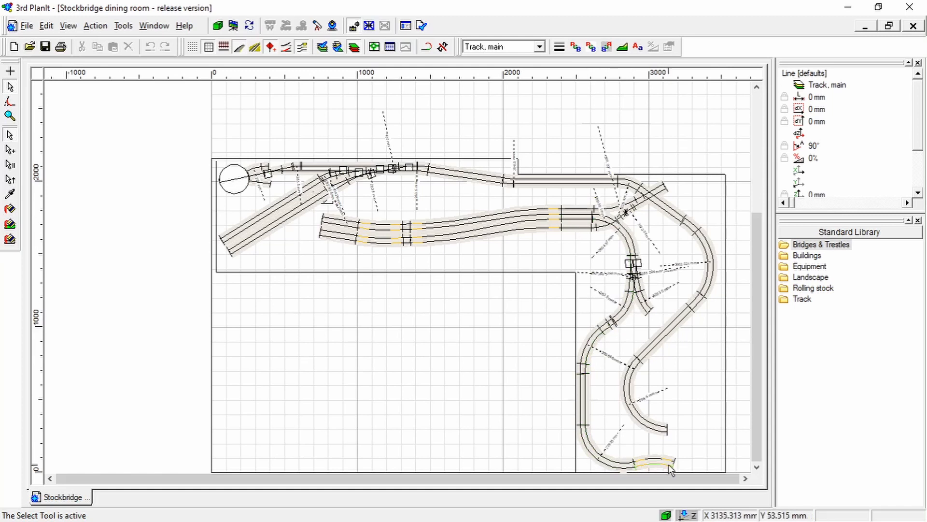
{"action": "left_click", "coordinate": [758, 467]}
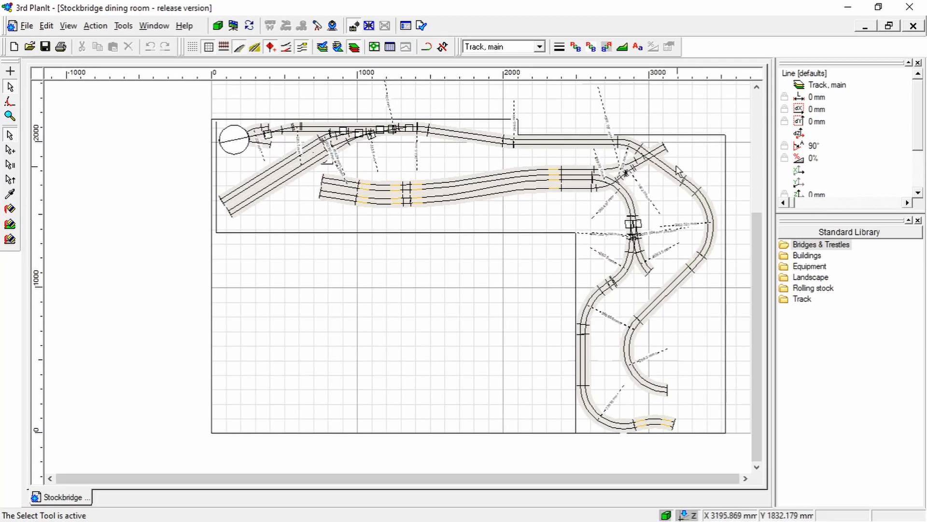
{"action": "scroll", "coordinate": [658, 152], "scroll_direction": "up", "scroll_amount": 1}
{"action": "scroll", "coordinate": [658, 152], "scroll_direction": "up", "scroll_amount": 1}
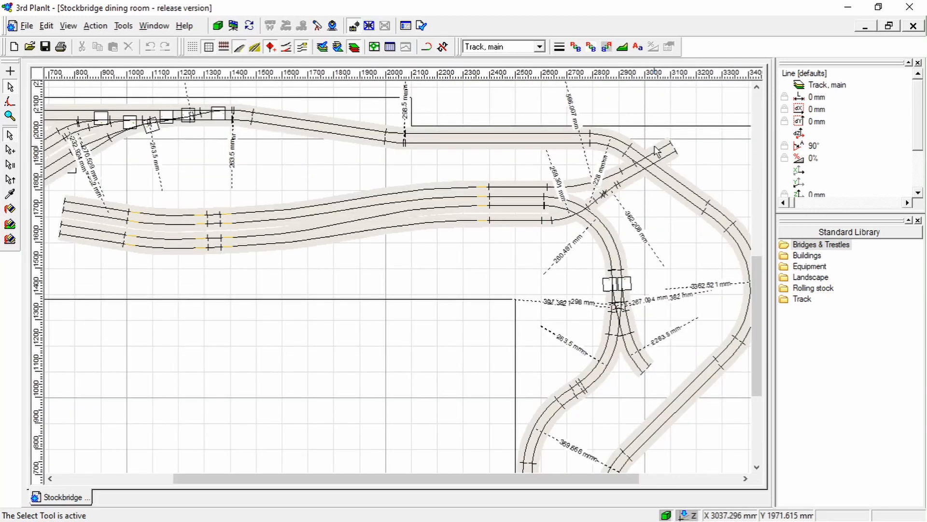
{"action": "scroll", "coordinate": [658, 152], "scroll_direction": "up", "scroll_amount": 1}
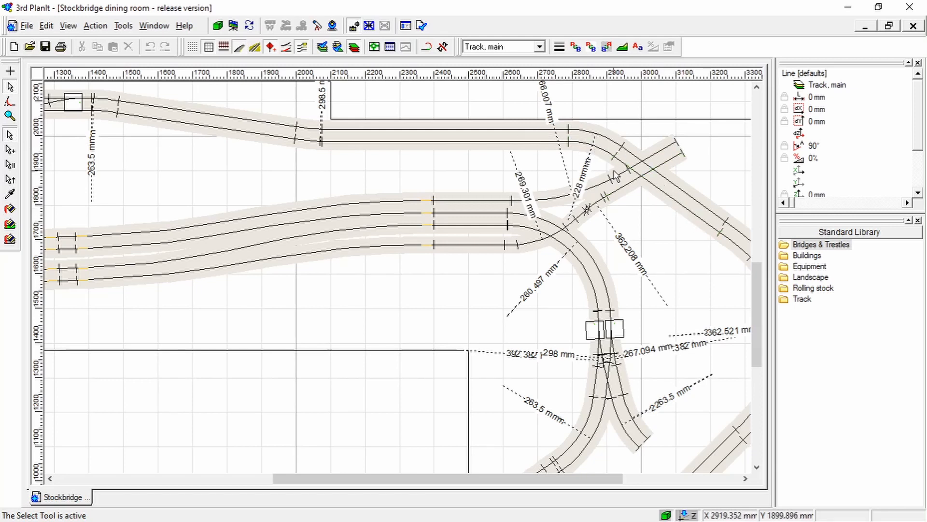
{"action": "scroll", "coordinate": [614, 171], "scroll_direction": "down", "scroll_amount": 2}
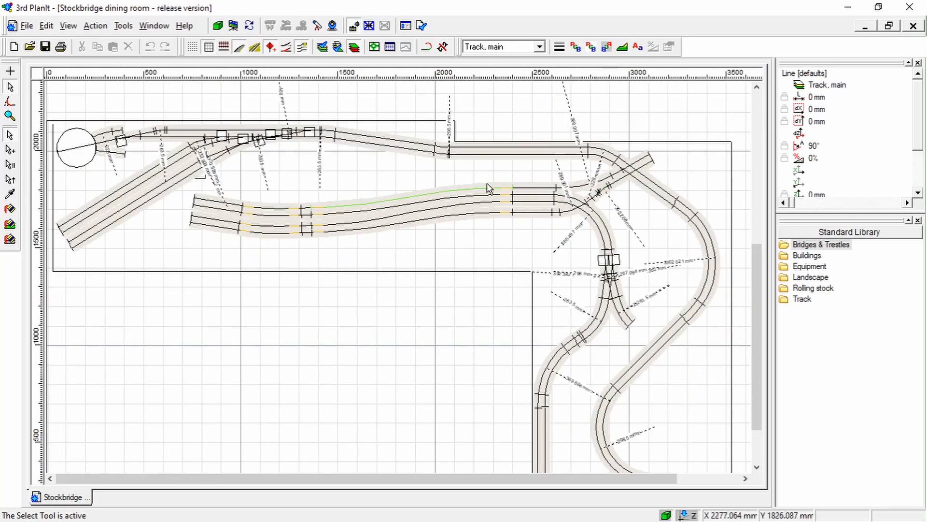
Check the properties of the sloping main-line straight, clear the selection, and inspect the turnouts leading to the diagonal sidings up close
{"action": "left_click", "coordinate": [418, 146]}
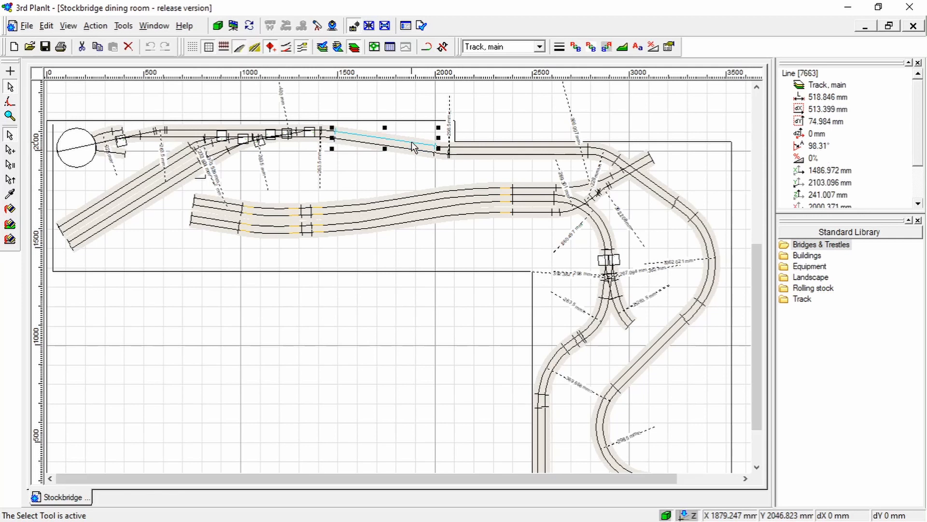
{"action": "left_click", "coordinate": [388, 182]}
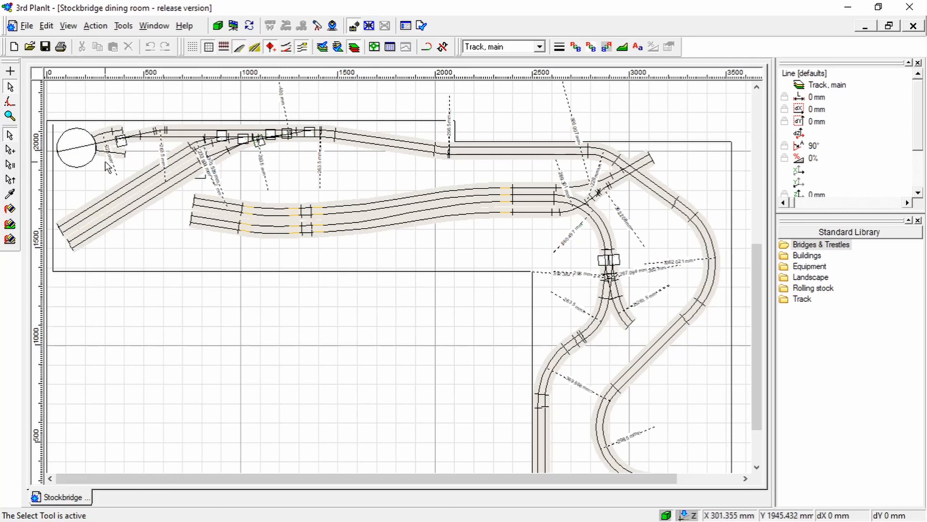
{"action": "scroll", "coordinate": [205, 141], "scroll_direction": "up", "scroll_amount": 4}
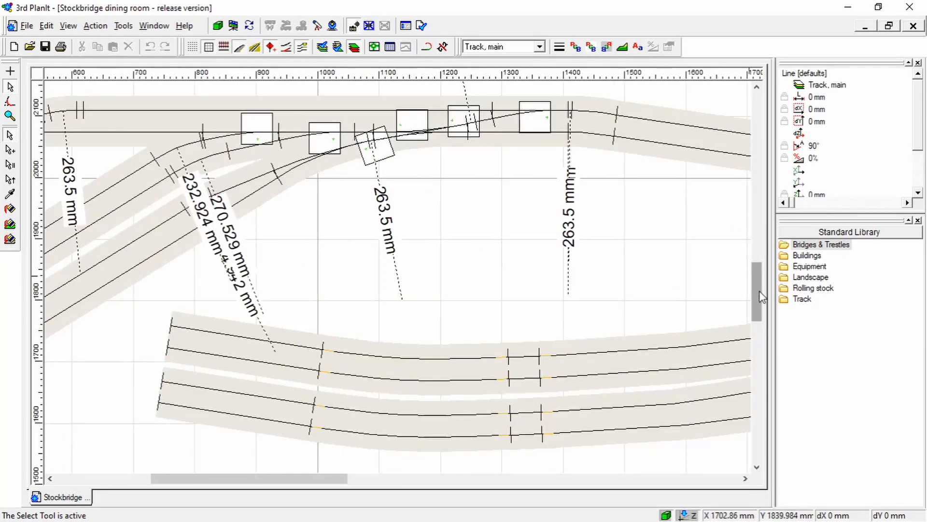
{"action": "left_click_drag", "start_coordinate": [762, 296], "coordinate": [762, 286]}
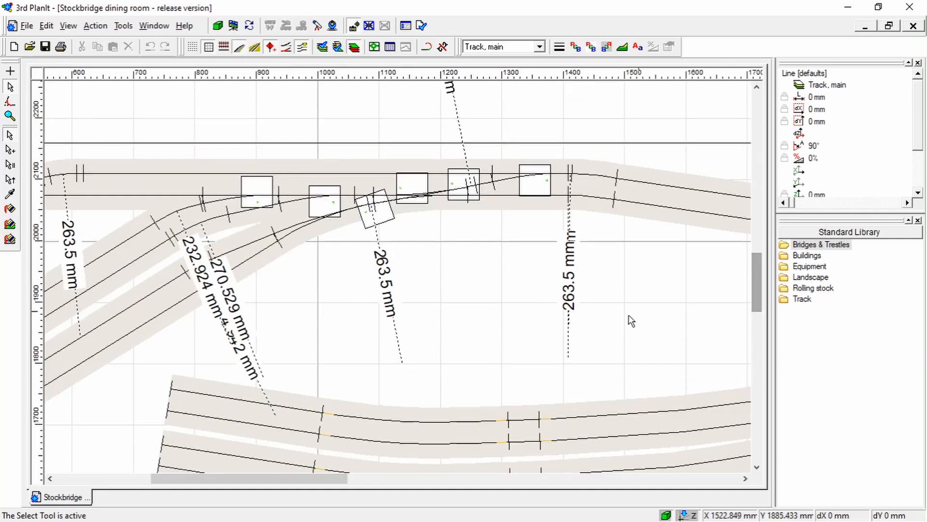
{"action": "left_click_drag", "start_coordinate": [351, 483], "coordinate": [320, 484]}
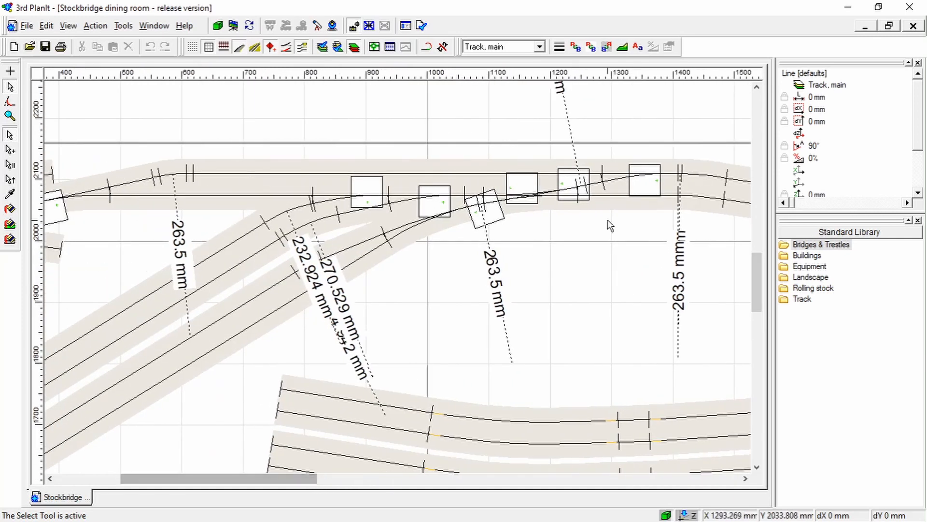
Check the properties of the lower track's curve easement beyond the junction turnouts and of the upper sloping straight that follows
{"action": "left_click_drag", "start_coordinate": [650, 200], "coordinate": [581, 189]}
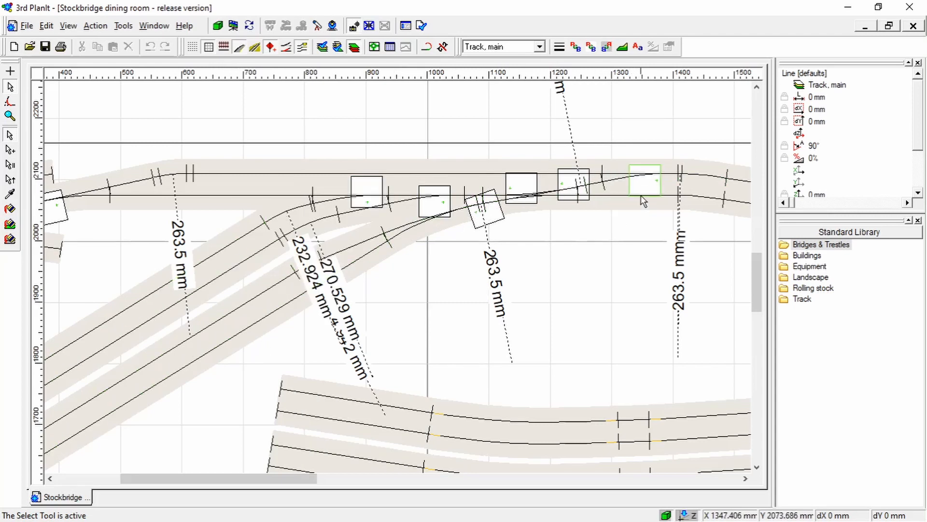
{"action": "left_click", "coordinate": [709, 198]}
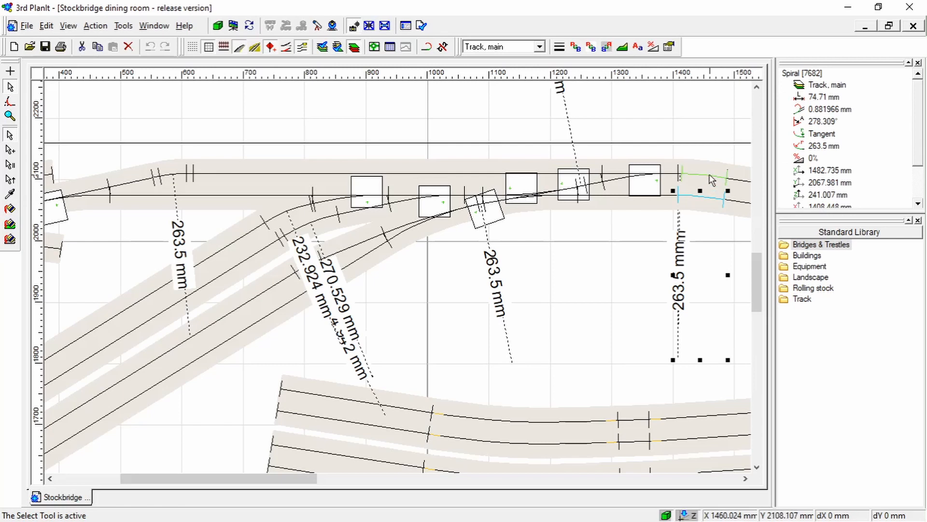
{"action": "left_click", "coordinate": [705, 197]}
{"action": "left_click_drag", "start_coordinate": [309, 479], "coordinate": [350, 481]}
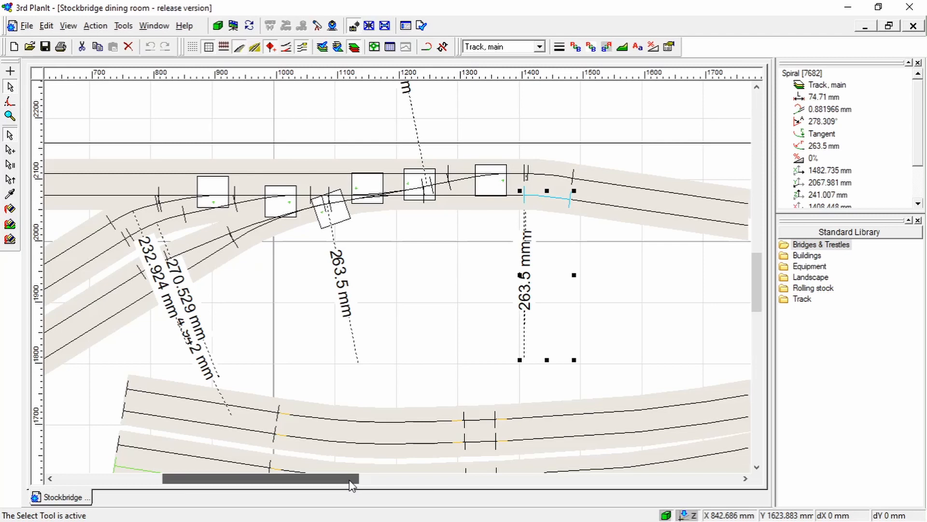
{"action": "left_click", "coordinate": [717, 217]}
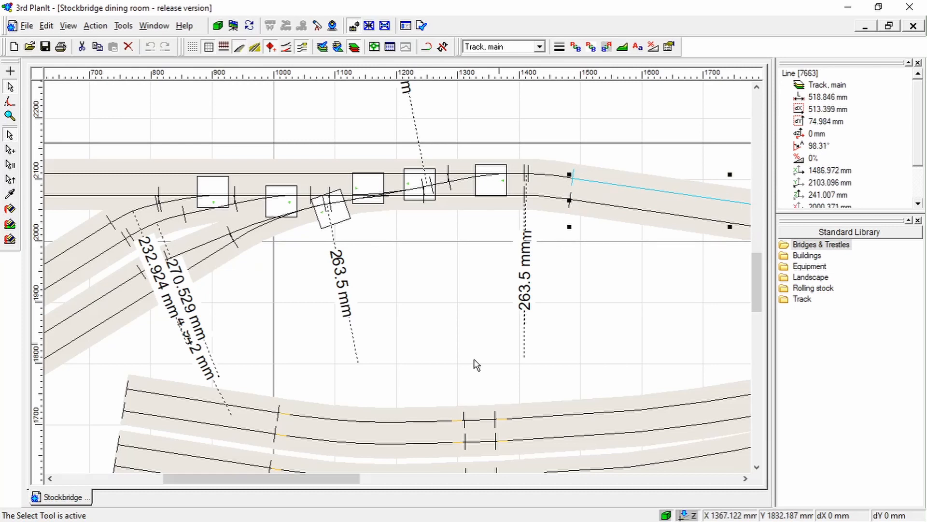
Examine the turntable end, the diagonal sidings and the four open track ends beside them
{"action": "left_click_drag", "start_coordinate": [338, 479], "coordinate": [262, 481]}
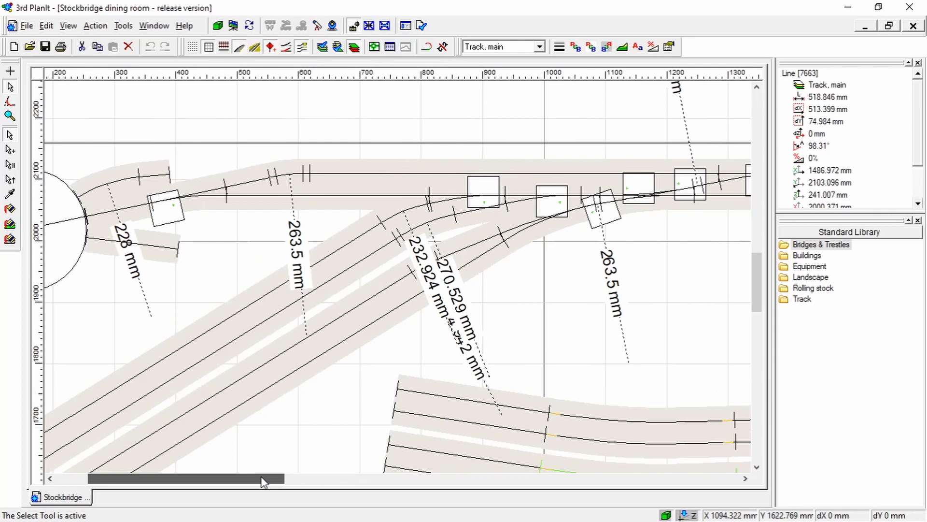
{"action": "scroll", "coordinate": [366, 366], "scroll_direction": "down", "scroll_amount": 1}
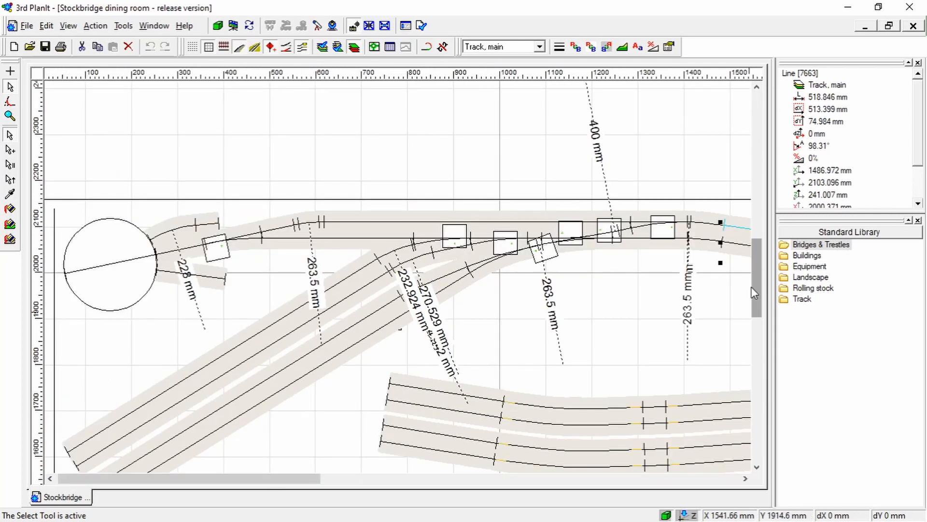
{"action": "scroll", "coordinate": [755, 293], "scroll_direction": "down", "scroll_amount": 3}
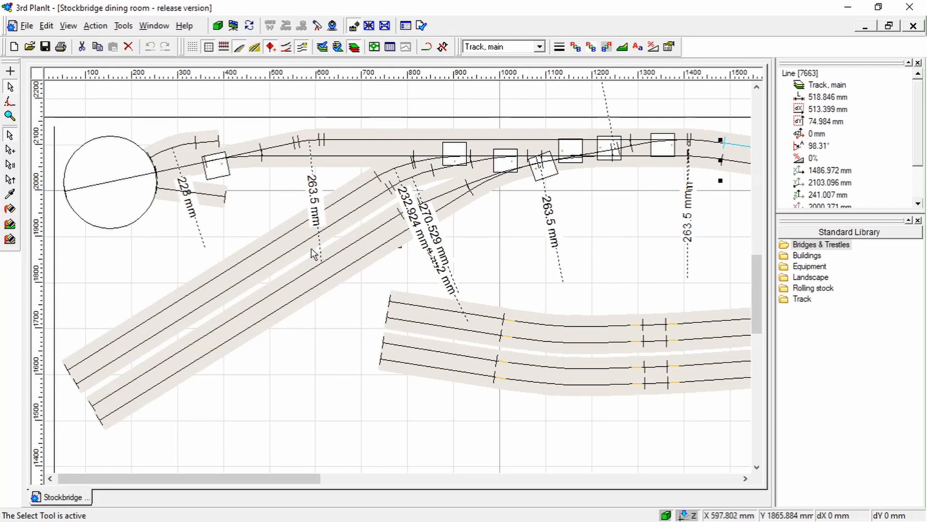
{"action": "left_click", "coordinate": [49, 479]}
{"action": "left_click", "coordinate": [745, 479]}
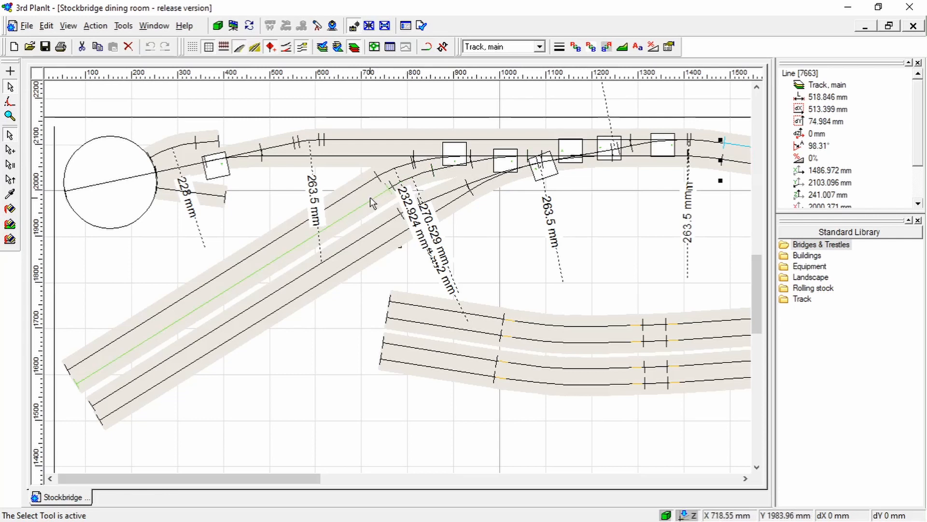
{"action": "left_click_drag", "start_coordinate": [296, 481], "coordinate": [325, 484]}
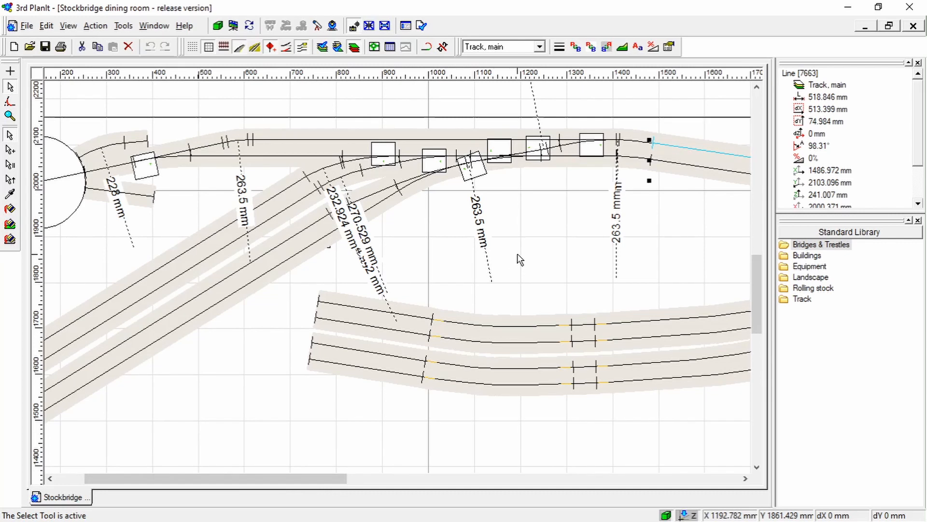
Trace the main line past the corner crossing and down the short leg, and view the whole main level
{"action": "scroll", "coordinate": [535, 269], "scroll_direction": "down", "scroll_amount": 2}
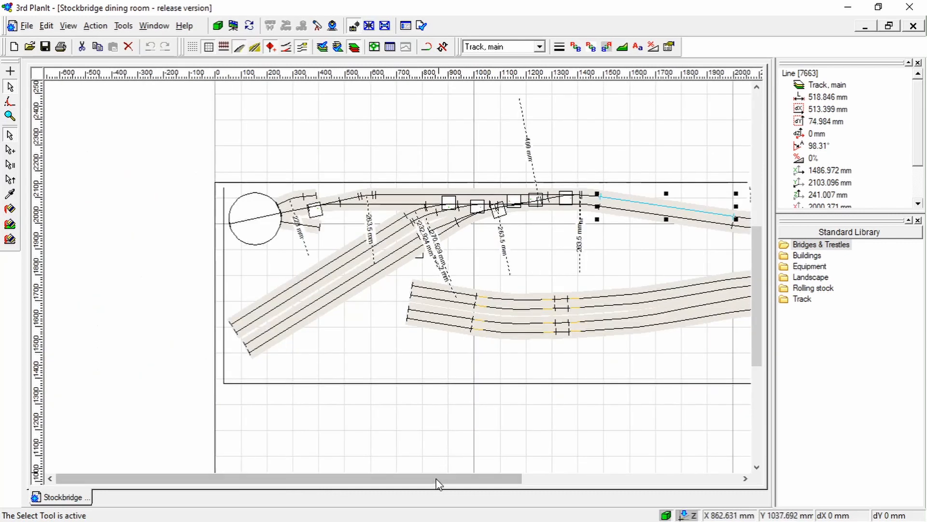
{"action": "left_click_drag", "start_coordinate": [437, 483], "coordinate": [598, 467]}
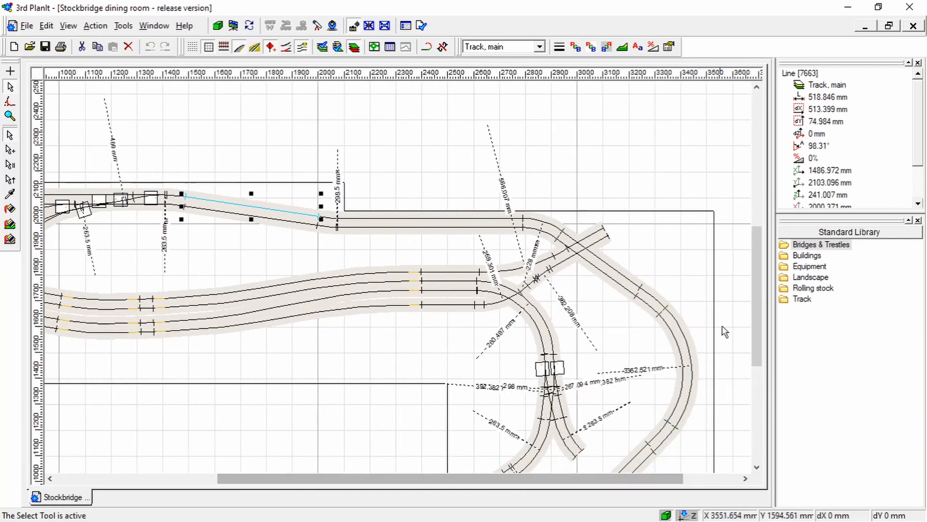
{"action": "left_click_drag", "start_coordinate": [756, 311], "coordinate": [752, 384]}
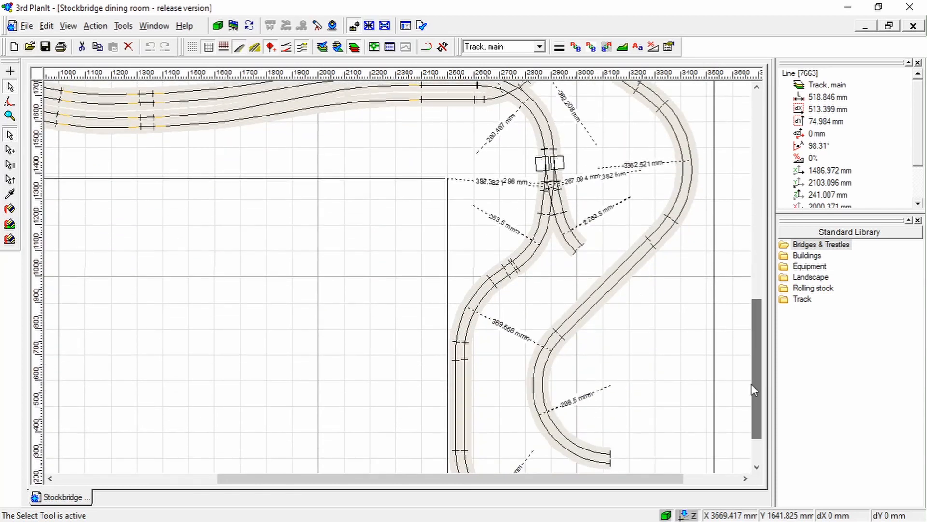
{"action": "scroll", "coordinate": [676, 362], "scroll_direction": "down", "scroll_amount": 2}
{"action": "scroll", "coordinate": [677, 362], "scroll_direction": "down", "scroll_amount": 1}
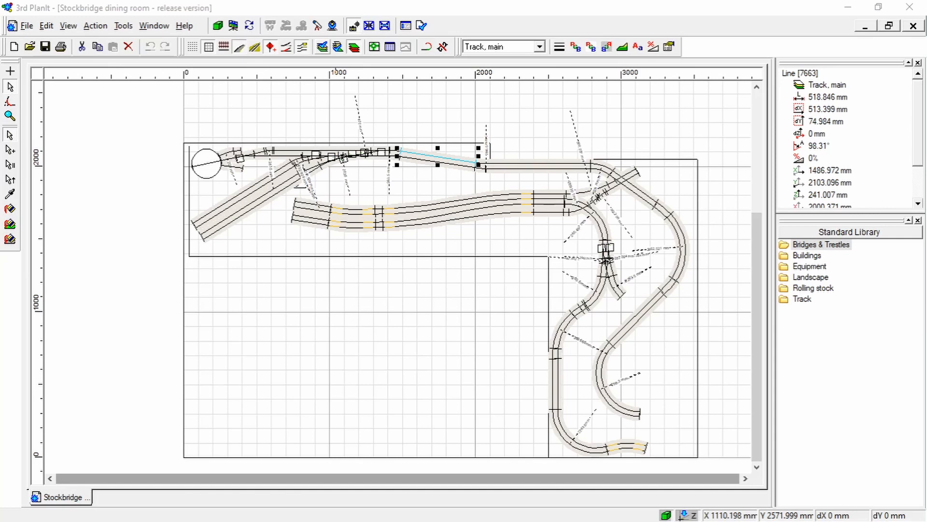
Show the staging-level tracks instead of the main level and inspect the return loops at the turntable end
{"action": "left_click", "coordinate": [414, 436]}
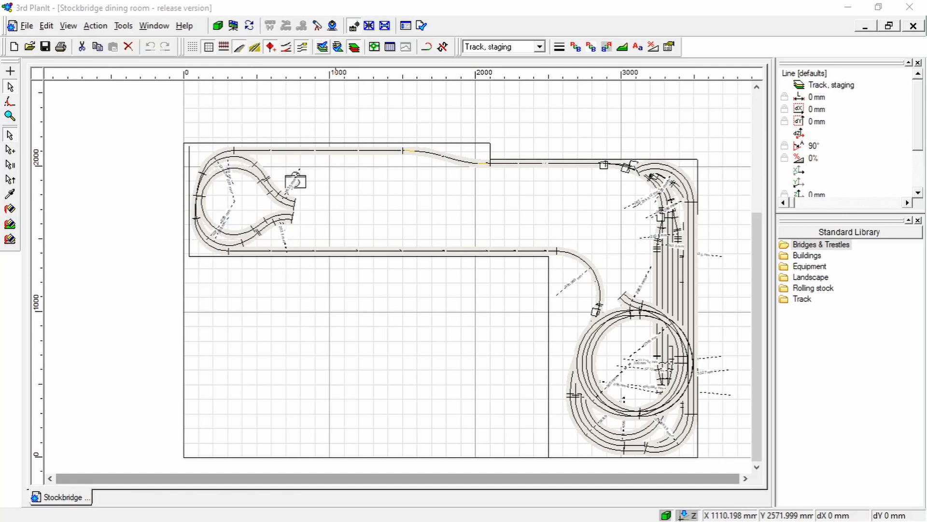
{"action": "scroll", "coordinate": [201, 197], "scroll_direction": "up", "scroll_amount": 4}
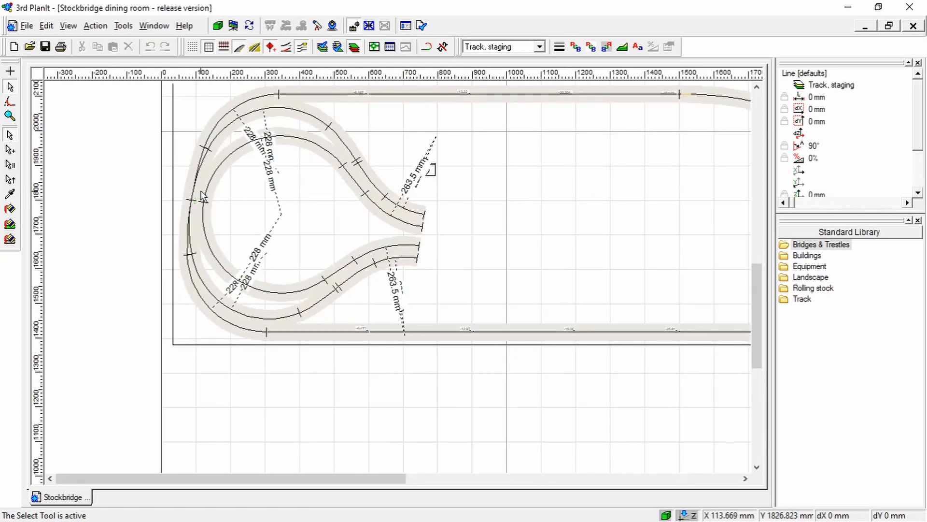
{"action": "scroll", "coordinate": [201, 196], "scroll_direction": "up", "scroll_amount": 4}
{"action": "scroll", "coordinate": [177, 244], "scroll_direction": "down", "scroll_amount": 3}
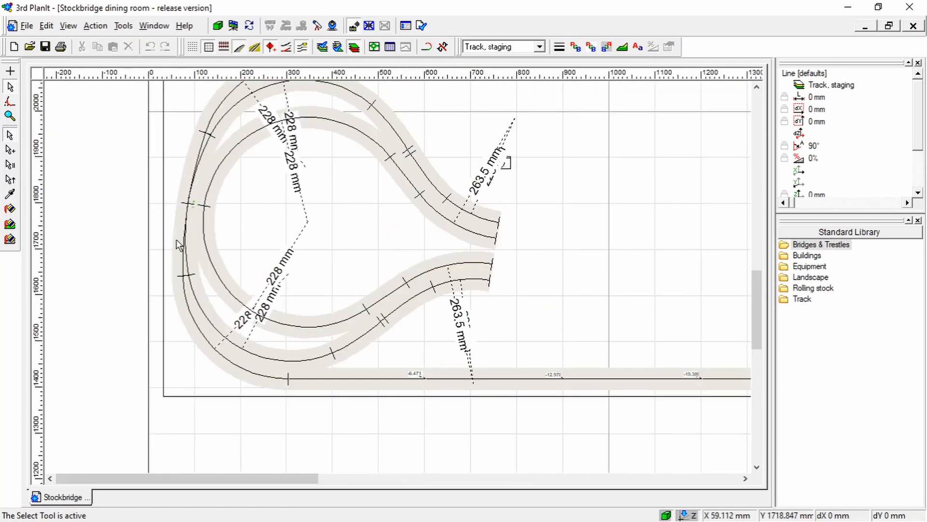
{"action": "scroll", "coordinate": [179, 244], "scroll_direction": "down", "scroll_amount": 3}
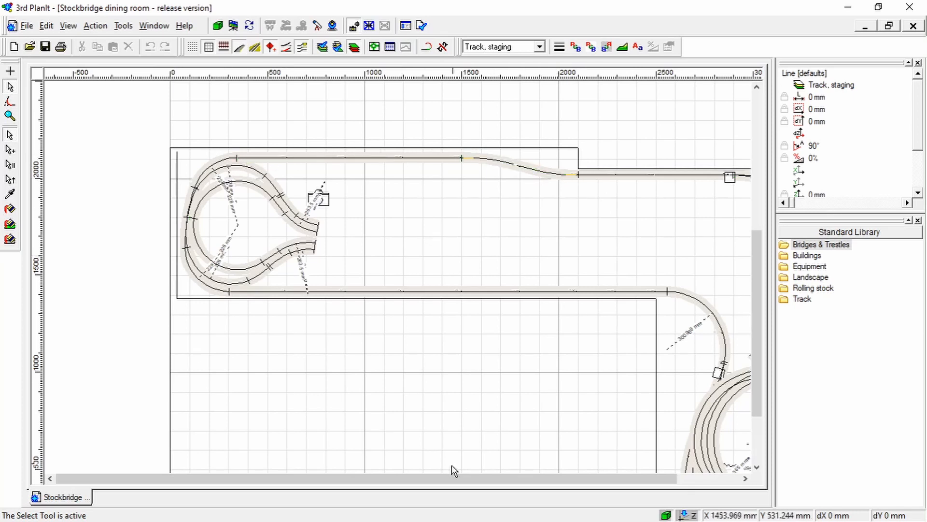
Follow the staging-level track along the back edge to the corner turnouts, the parallel yard tracks and the spiral
{"action": "left_click_drag", "start_coordinate": [468, 476], "coordinate": [515, 476]}
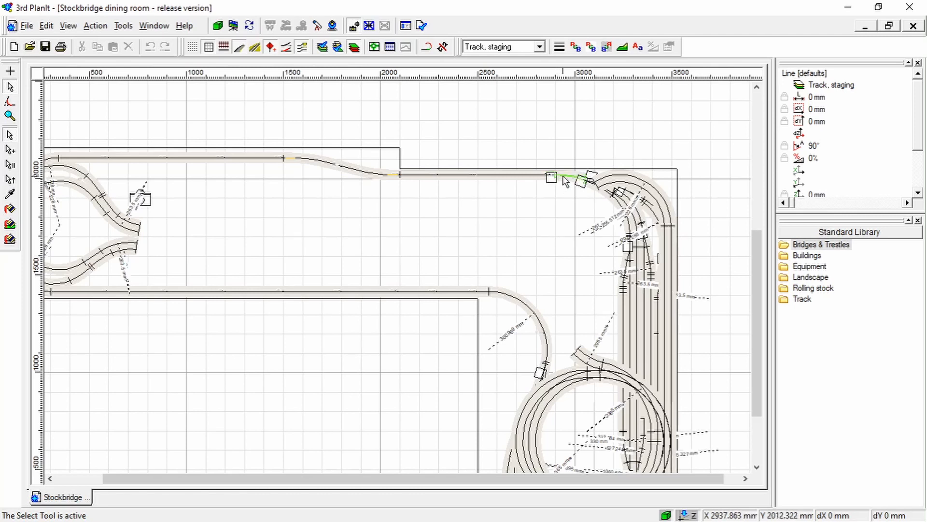
{"action": "left_click_drag", "start_coordinate": [542, 481], "coordinate": [593, 480]}
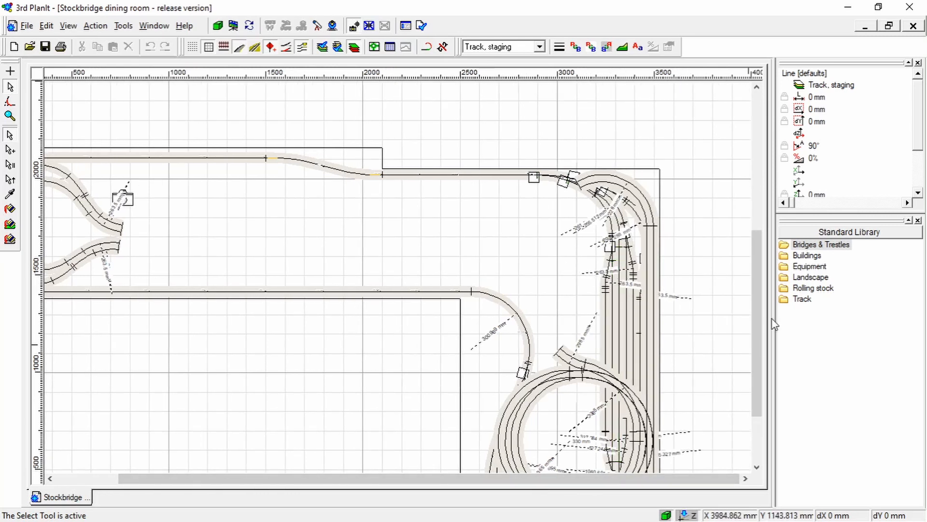
{"action": "scroll", "coordinate": [763, 320], "scroll_direction": "down", "scroll_amount": 3}
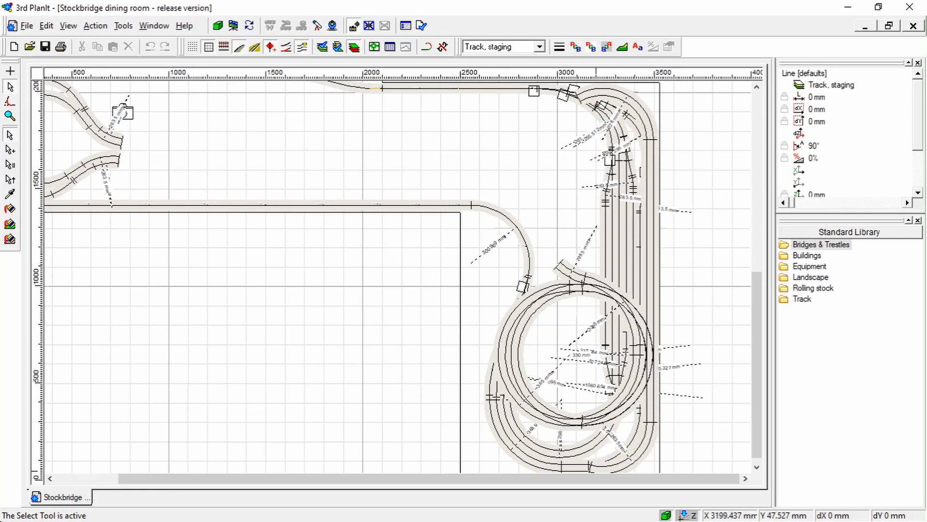
Hide the spiral and return loops, and inspect the parallel staging tracks and the U-shaped curve joining them to the front track
{"action": "left_click", "coordinate": [322, 50]}
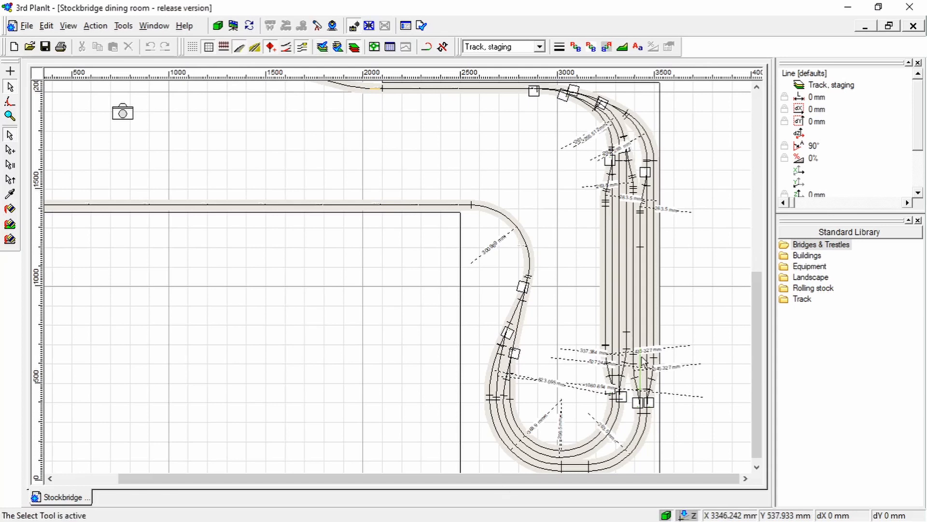
{"action": "left_click_drag", "start_coordinate": [756, 309], "coordinate": [755, 290]}
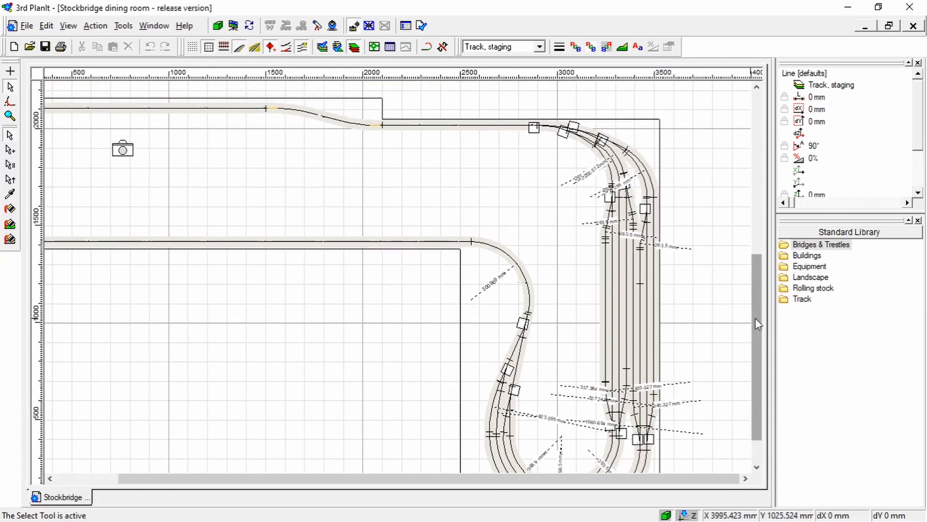
{"action": "scroll", "coordinate": [630, 315], "scroll_direction": "up", "scroll_amount": 1}
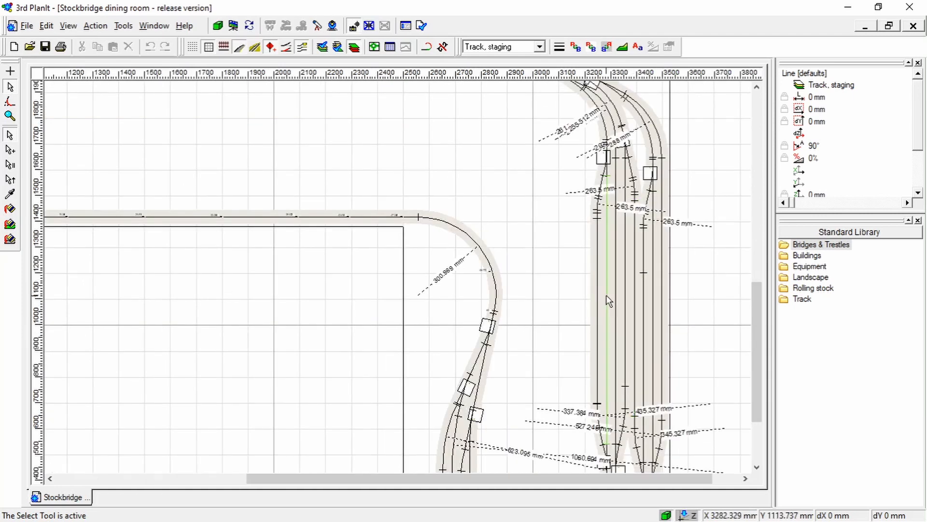
{"action": "left_click_drag", "start_coordinate": [757, 304], "coordinate": [755, 340]}
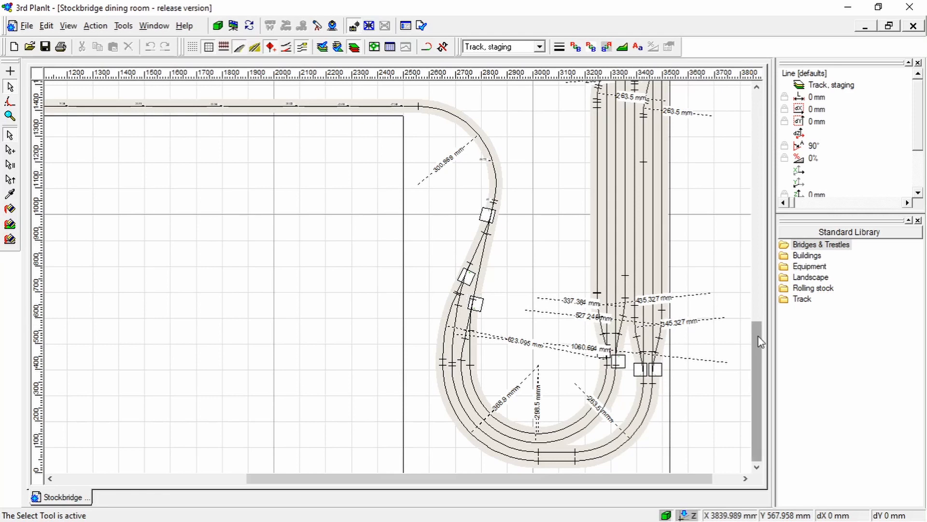
{"action": "scroll", "coordinate": [703, 317], "scroll_direction": "down", "scroll_amount": 1}
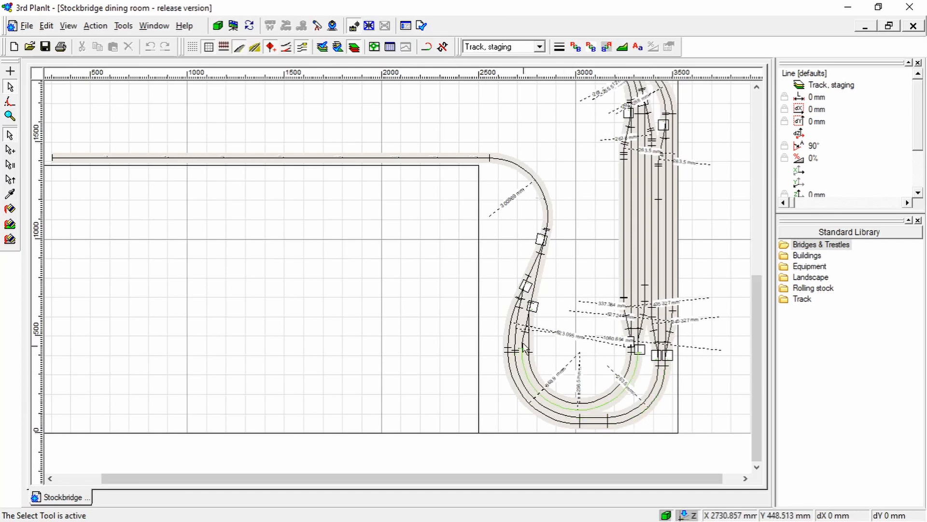
Compare the turnouts at both ends of the staging yard and trace the approach tracks along the long leg
{"action": "mouse_move", "coordinate": [759, 300]}
{"action": "left_mouse_down"}
{"action": "mouse_move", "coordinate": [759, 282]}
{"action": "mouse_move", "coordinate": [760, 295]}
{"action": "mouse_move", "coordinate": [747, 293]}
{"action": "left_mouse_up"}
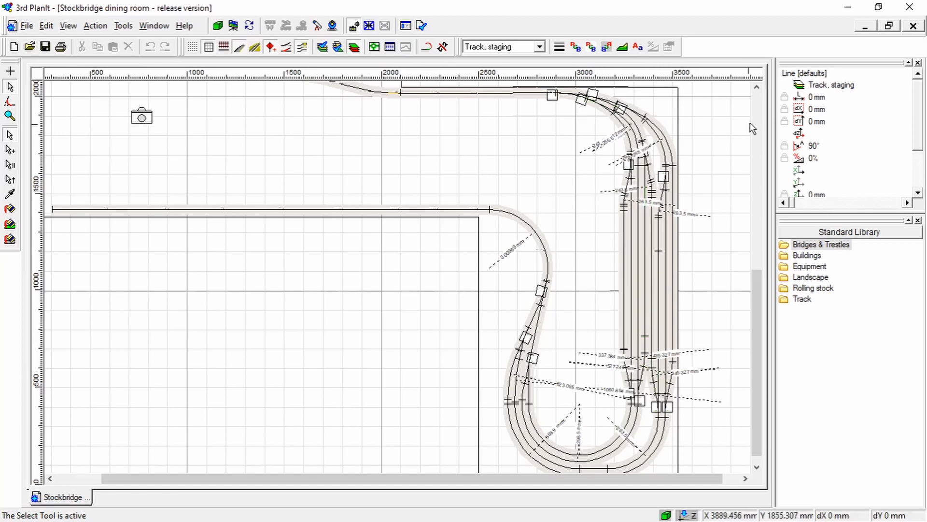
{"action": "left_click", "coordinate": [757, 87]}
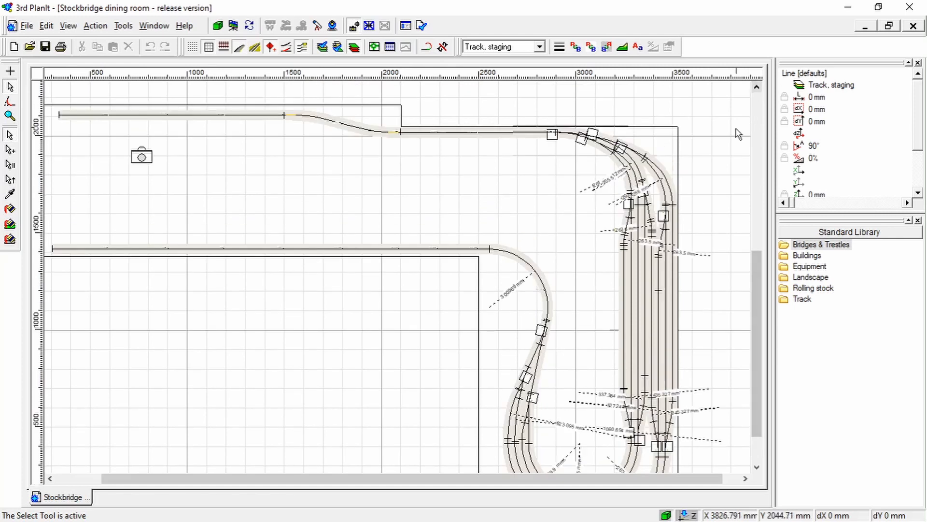
{"action": "left_click_drag", "start_coordinate": [757, 350], "coordinate": [751, 376]}
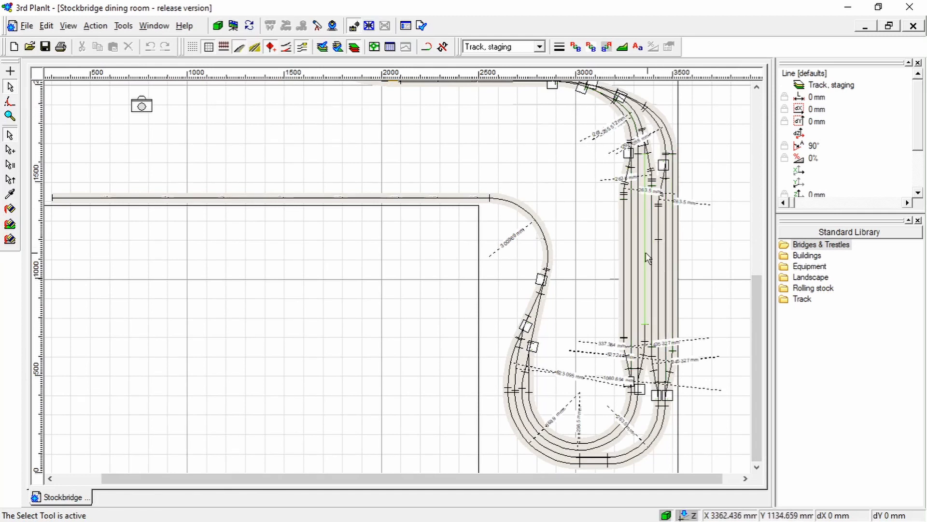
{"action": "left_click_drag", "start_coordinate": [754, 305], "coordinate": [755, 274]}
{"action": "left_click_drag", "start_coordinate": [508, 480], "coordinate": [407, 476]}
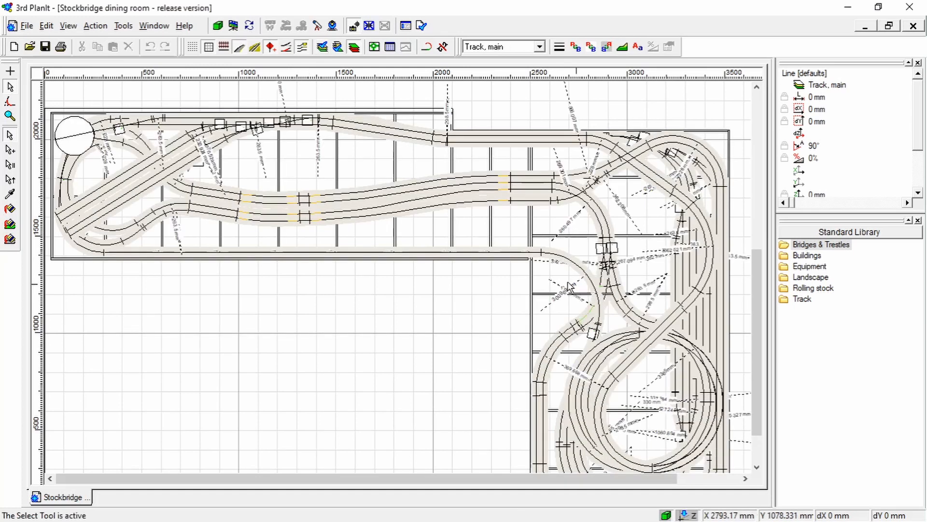
Review the complete layout with all track levels and the framework shown, from the junction near the inner corner to the full plan
{"action": "left_click_drag", "start_coordinate": [555, 478], "coordinate": [619, 481]}
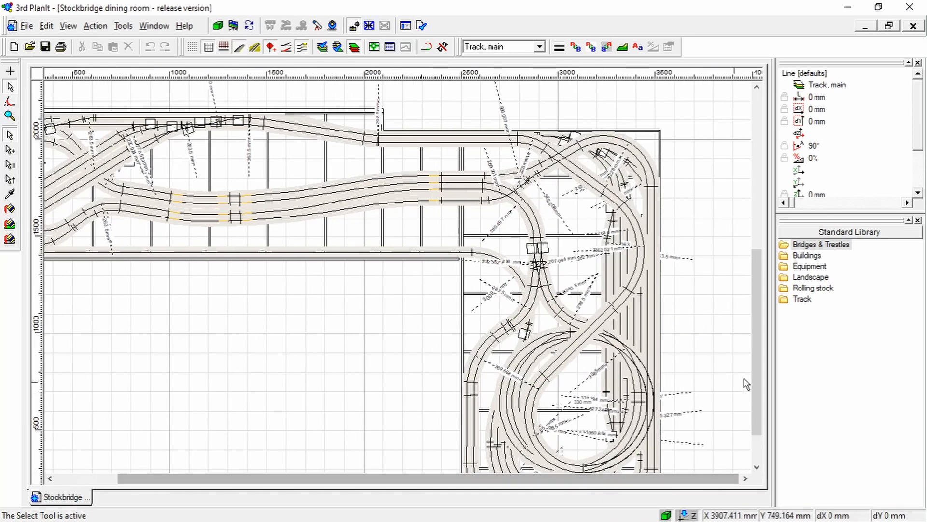
{"action": "left_click_drag", "start_coordinate": [759, 363], "coordinate": [759, 356]}
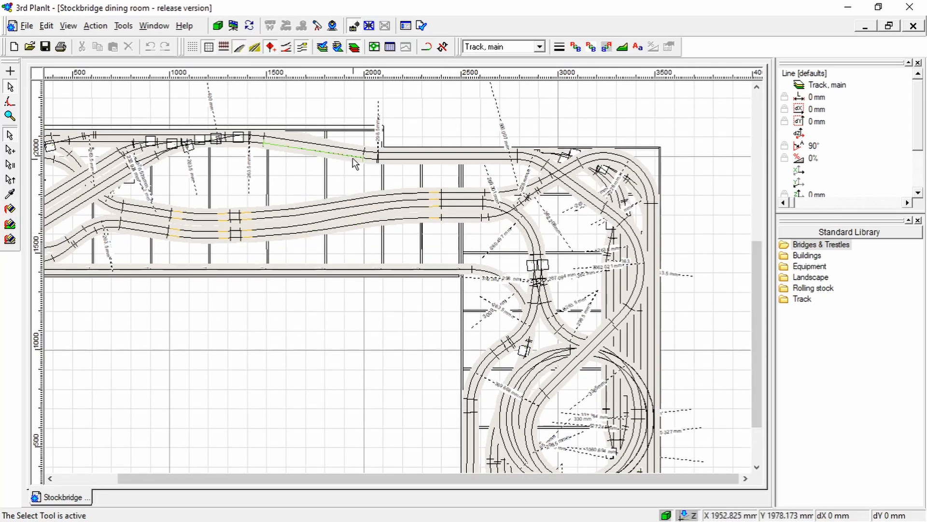
{"action": "scroll", "coordinate": [466, 238], "scroll_direction": "up", "scroll_amount": 3}
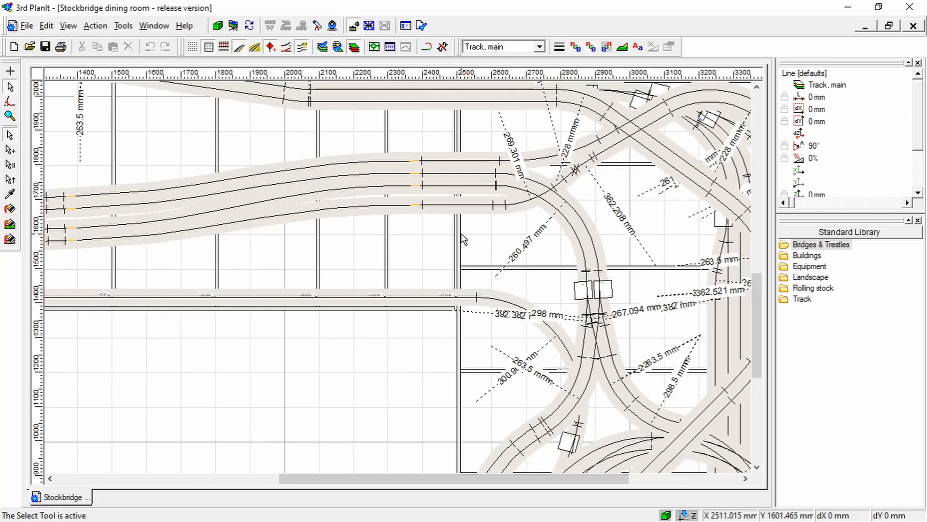
{"action": "scroll", "coordinate": [464, 239], "scroll_direction": "down", "scroll_amount": 1}
{"action": "scroll", "coordinate": [464, 238], "scroll_direction": "down", "scroll_amount": 2}
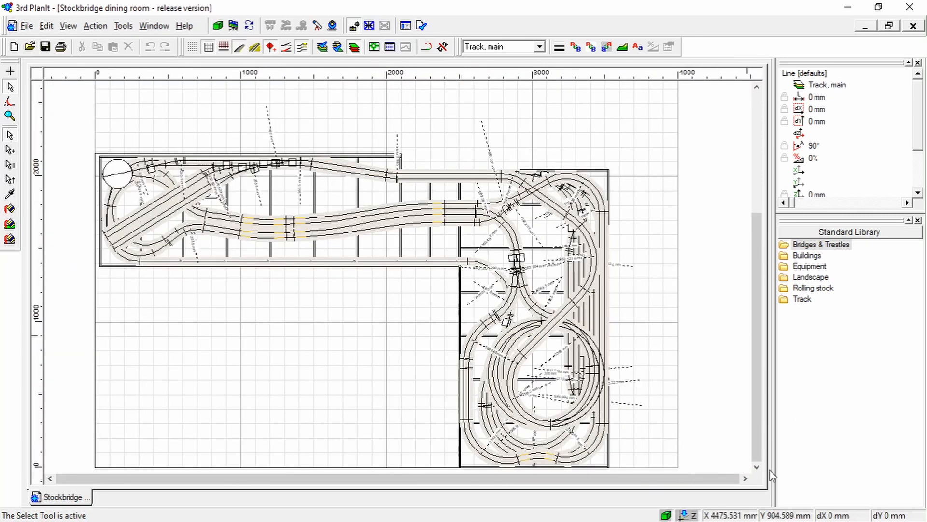
{"action": "left_click", "coordinate": [757, 468]}
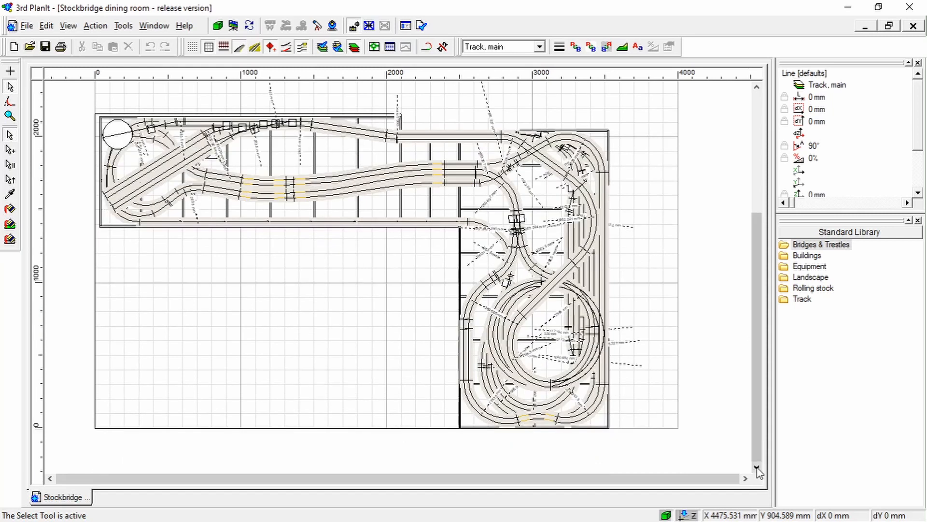
{"action": "left_click", "coordinate": [757, 87]}
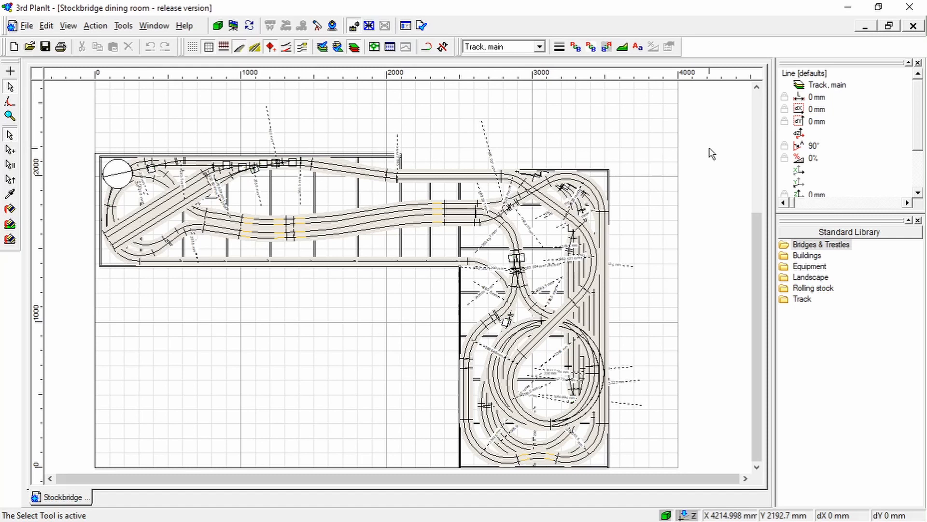
Look over the complete L-shaped plan and the area around its inner corner
{"action": "left_click", "coordinate": [758, 467]}
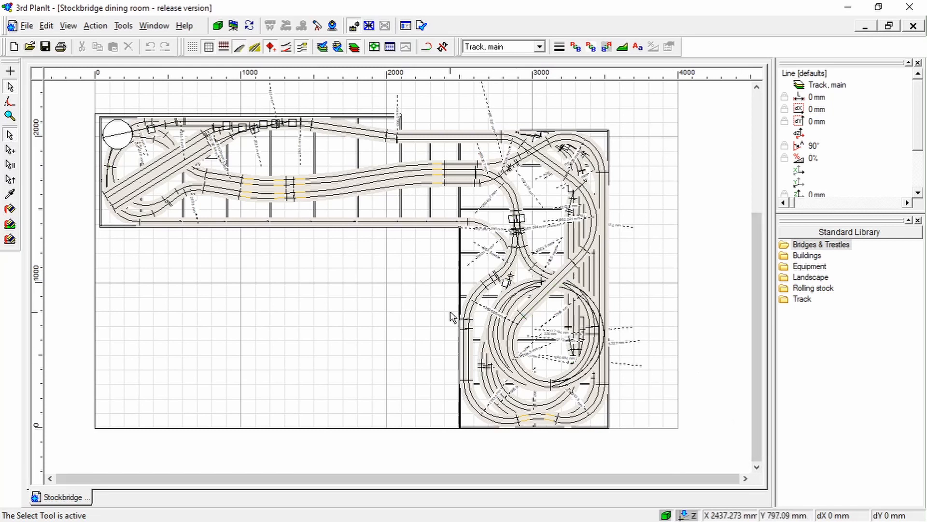
{"action": "scroll", "coordinate": [466, 294], "scroll_direction": "up", "scroll_amount": 1}
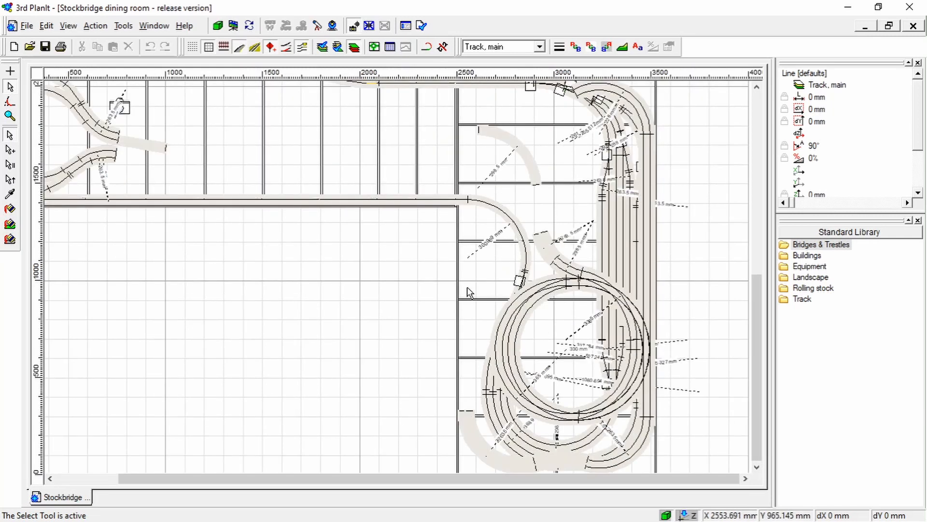
{"action": "scroll", "coordinate": [467, 291], "scroll_direction": "down", "scroll_amount": 1}
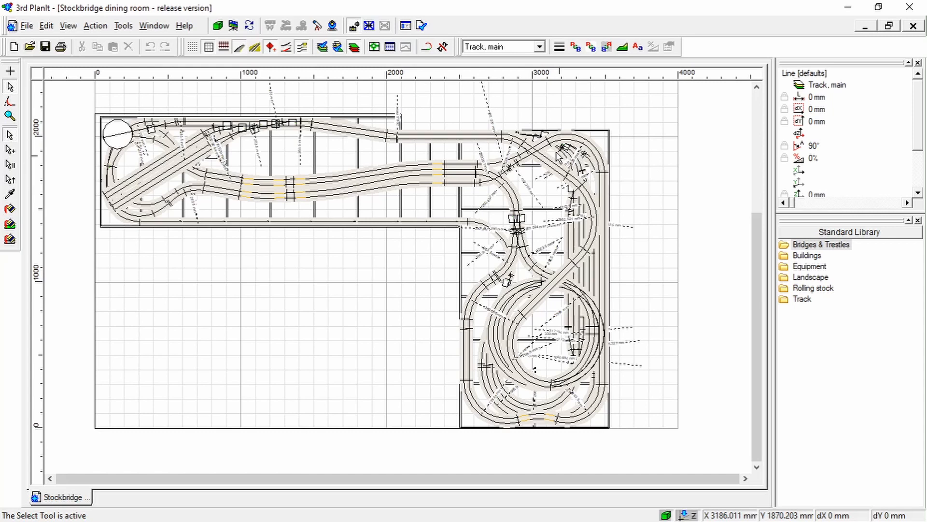
Examine the four parallel tracks and the back-edge double track where they cross the framework joint near the inner corner
{"action": "scroll", "coordinate": [471, 244], "scroll_direction": "up", "scroll_amount": 2}
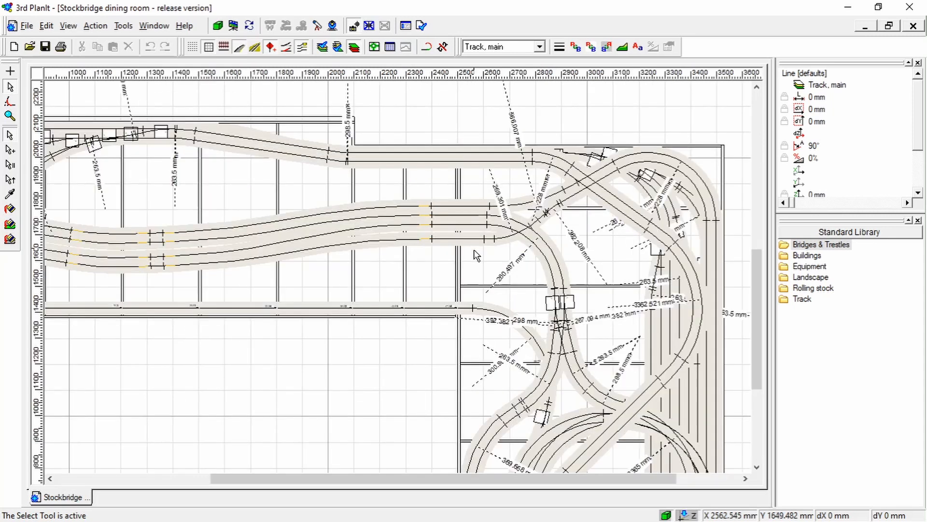
{"action": "scroll", "coordinate": [473, 250], "scroll_direction": "up", "scroll_amount": 1}
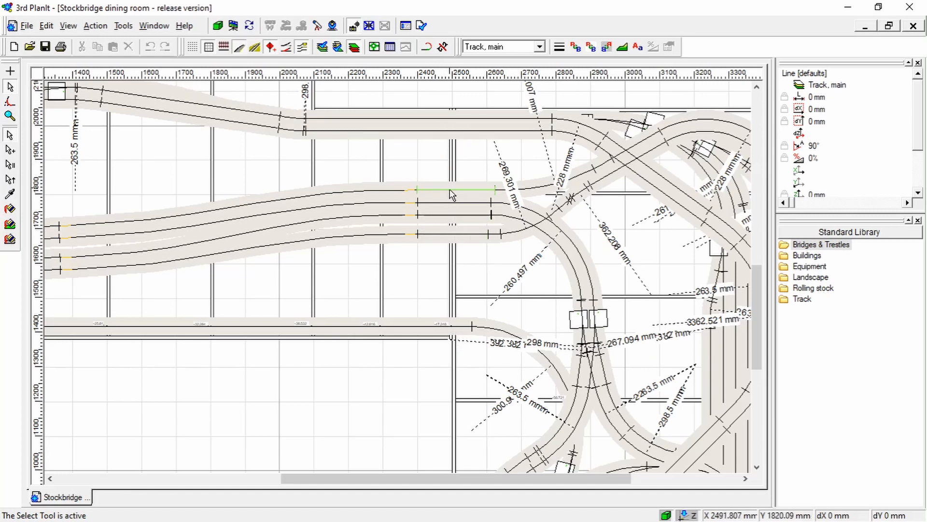
{"action": "scroll", "coordinate": [457, 260], "scroll_direction": "up", "scroll_amount": 1}
{"action": "scroll", "coordinate": [456, 259], "scroll_direction": "down", "scroll_amount": 1}
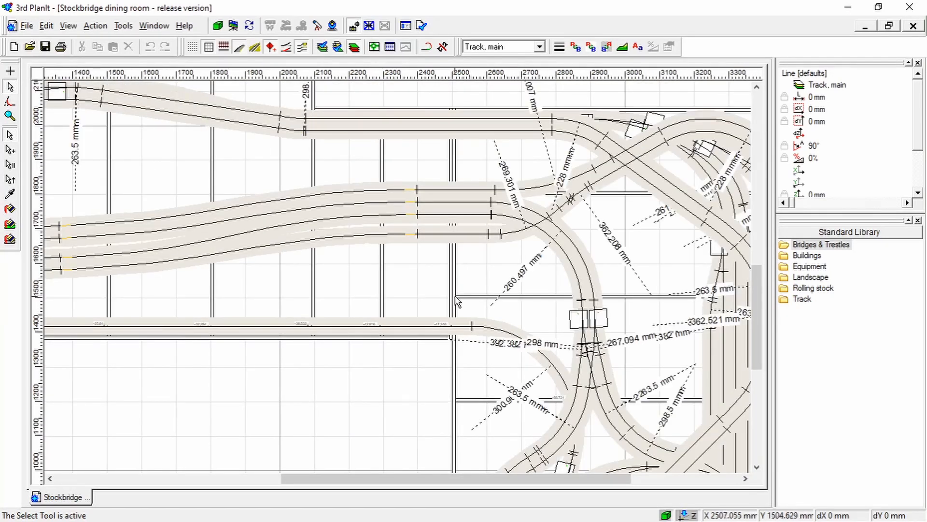
{"action": "scroll", "coordinate": [455, 295], "scroll_direction": "up", "scroll_amount": 1}
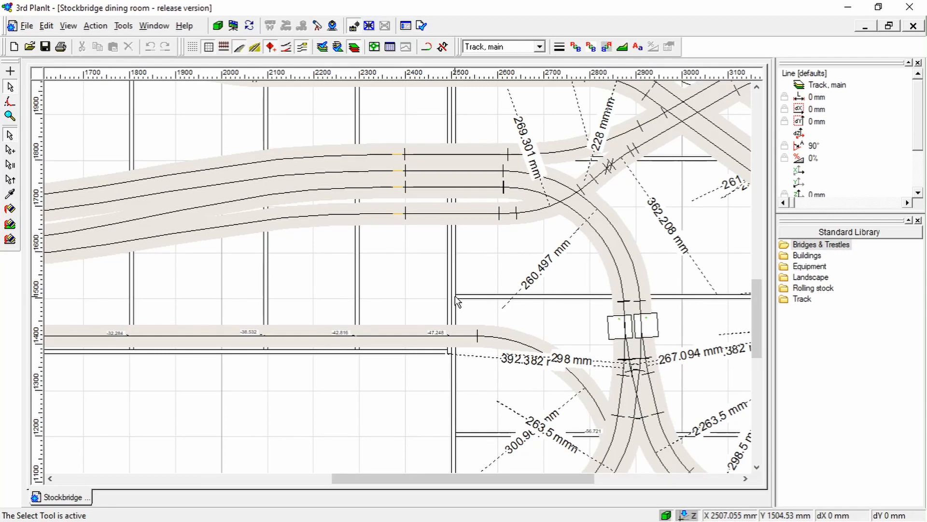
{"action": "scroll", "coordinate": [455, 296], "scroll_direction": "up", "scroll_amount": 1}
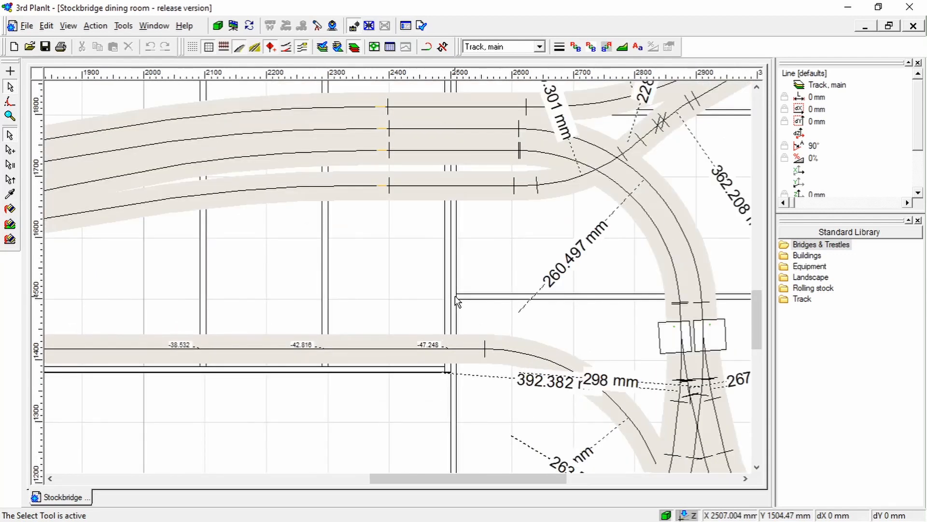
{"action": "scroll", "coordinate": [455, 296], "scroll_direction": "down", "scroll_amount": 1}
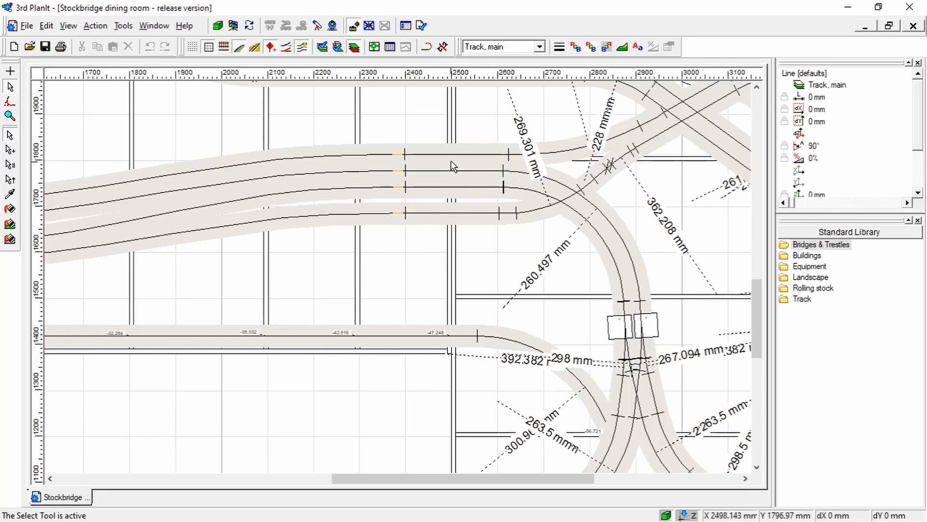
{"action": "left_click", "coordinate": [757, 87]}
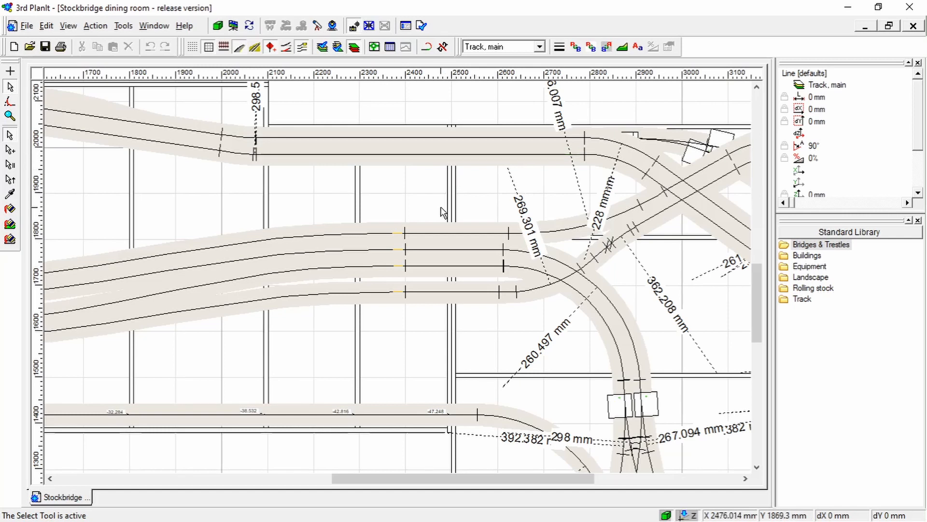
{"action": "scroll", "coordinate": [461, 306], "scroll_direction": "down", "scroll_amount": 1}
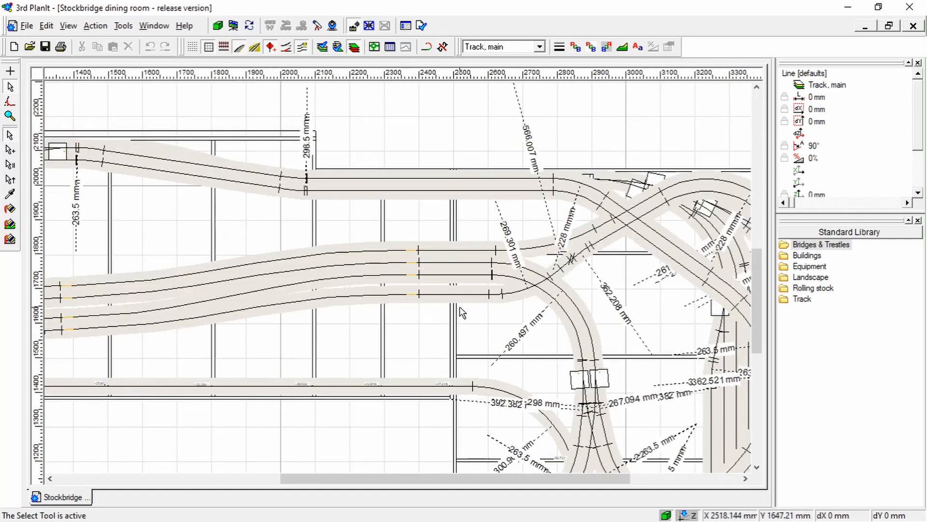
{"action": "scroll", "coordinate": [463, 309], "scroll_direction": "down", "scroll_amount": 1}
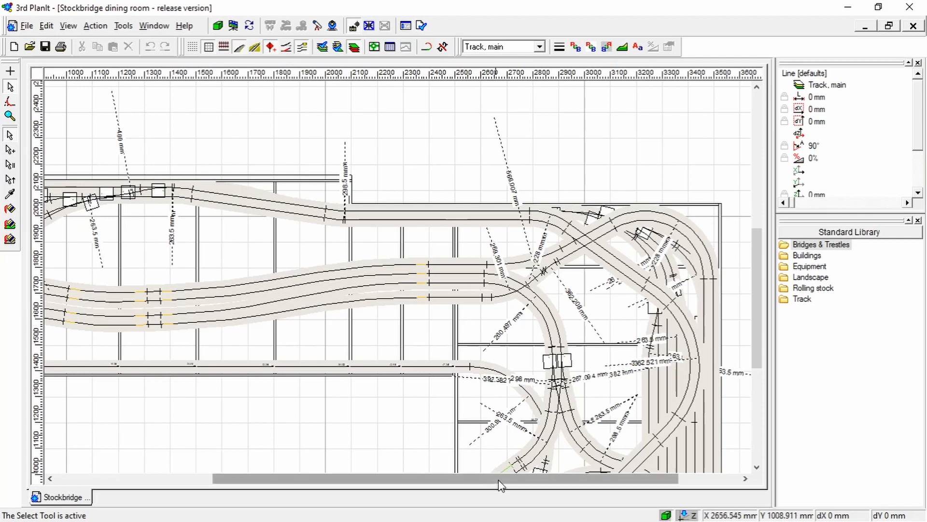
Inspect the spiral and the crossing tracks on the short leg, and review the whole layout again
{"action": "left_click_drag", "start_coordinate": [659, 478], "coordinate": [759, 471]}
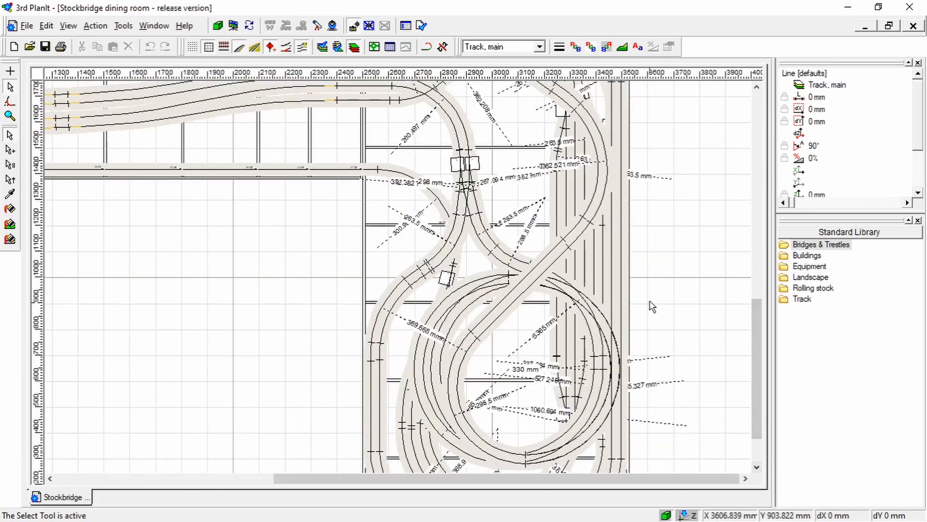
{"action": "scroll", "coordinate": [651, 306], "scroll_direction": "down", "scroll_amount": 3}
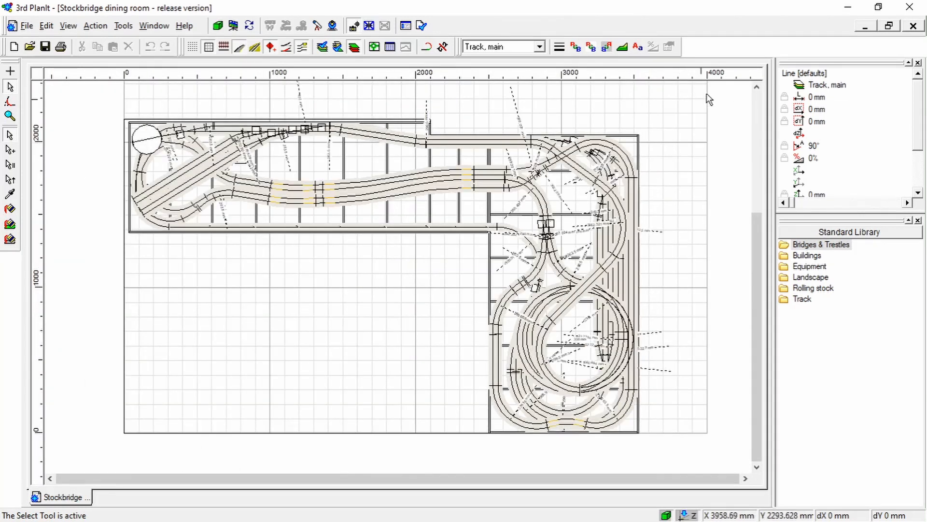
{"action": "left_click", "coordinate": [757, 87]}
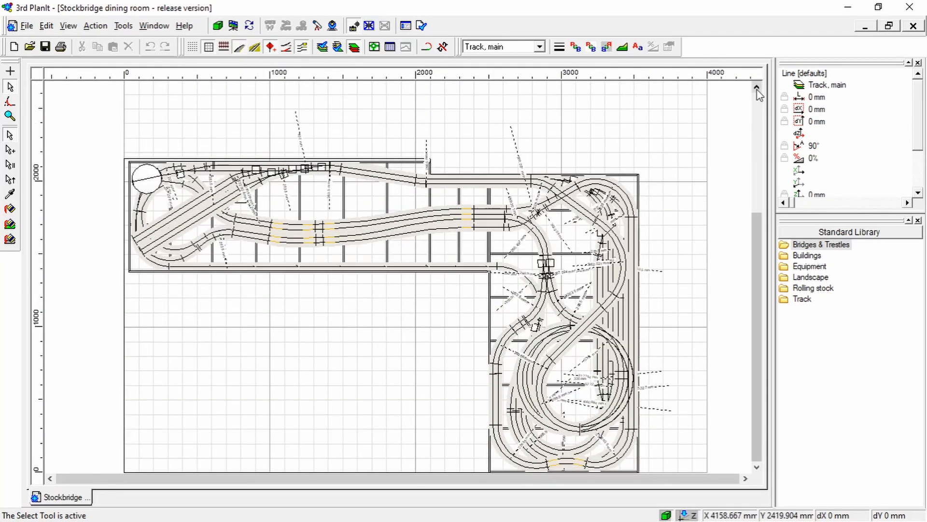
{"action": "left_click", "coordinate": [757, 467]}
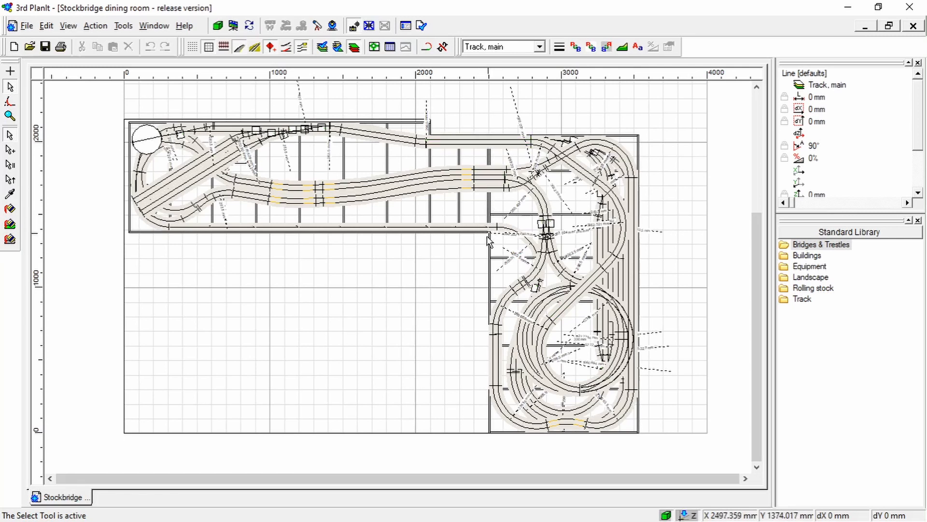
{"action": "left_click", "coordinate": [51, 478]}
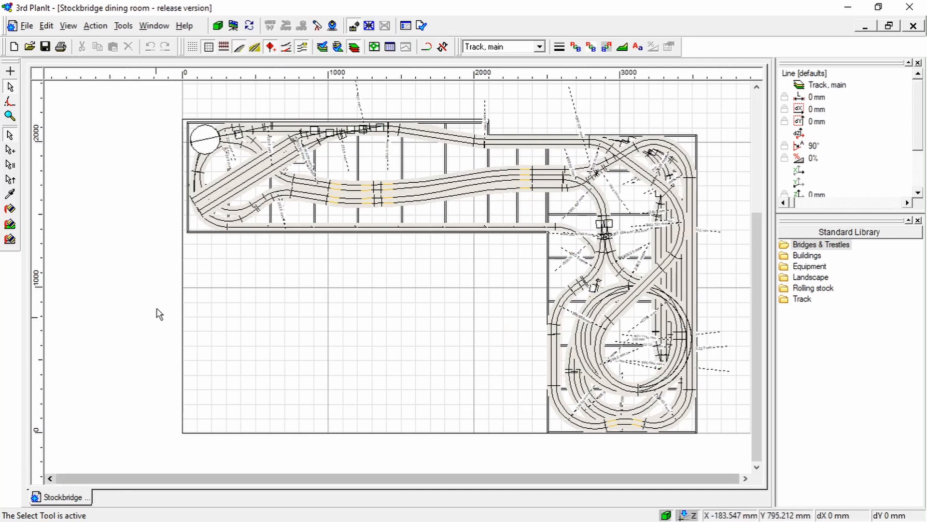
Examine the turntable, the diagonal yard tracks and the return curves at the far end of the long leg
{"action": "scroll", "coordinate": [196, 169], "scroll_direction": "up", "scroll_amount": 4}
{"action": "scroll", "coordinate": [199, 169], "scroll_direction": "up", "scroll_amount": 1}
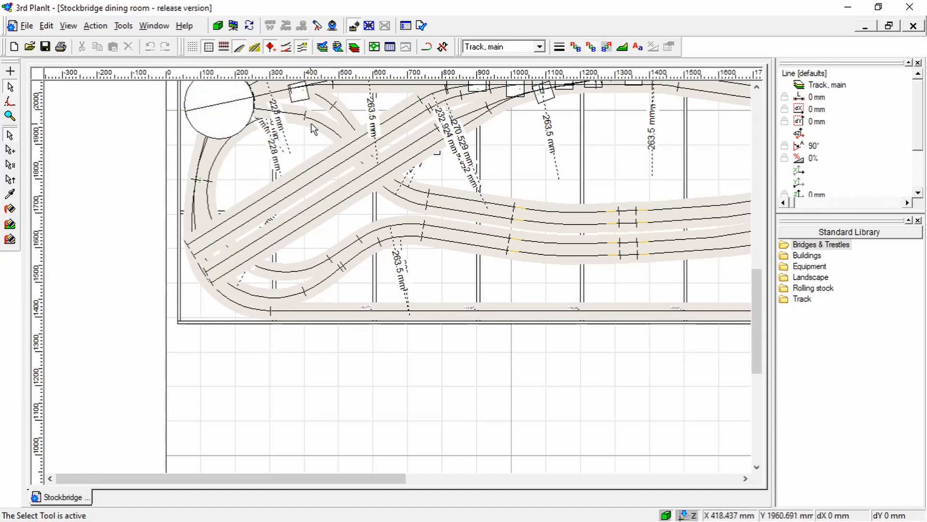
{"action": "scroll", "coordinate": [299, 173], "scroll_direction": "down", "scroll_amount": 1}
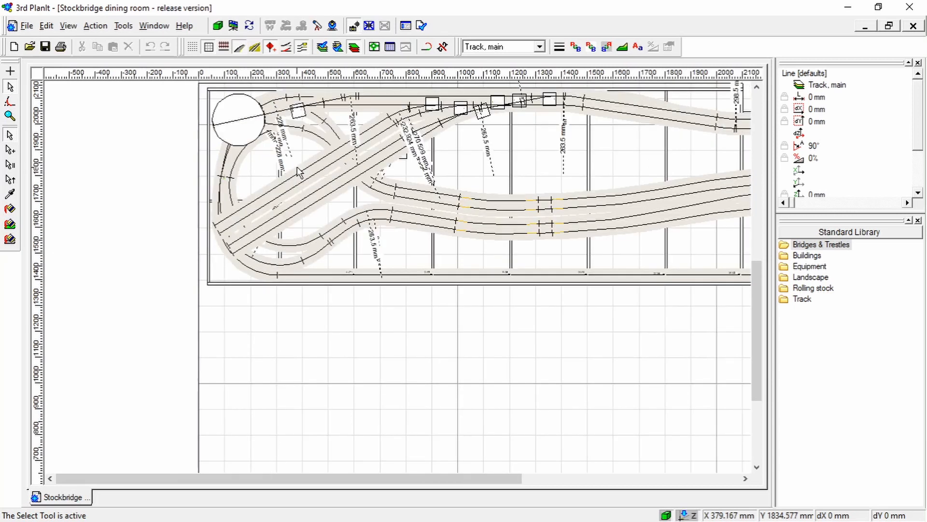
{"action": "scroll", "coordinate": [297, 167], "scroll_direction": "down", "scroll_amount": 1}
Trace the tracks from the outer corner junction through the spiral to the return curves at the end of the short leg
{"action": "left_click_drag", "start_coordinate": [361, 479], "coordinate": [409, 481]}
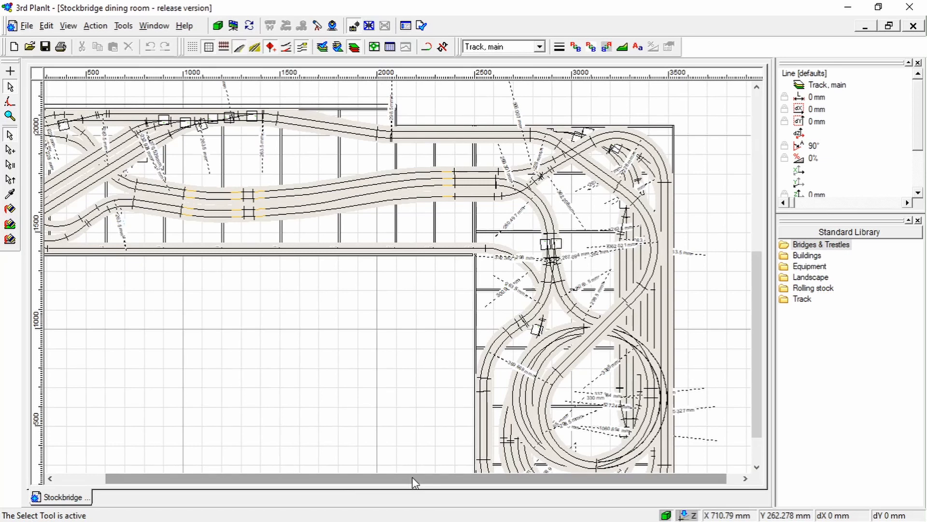
{"action": "left_click_drag", "start_coordinate": [415, 481], "coordinate": [414, 481]}
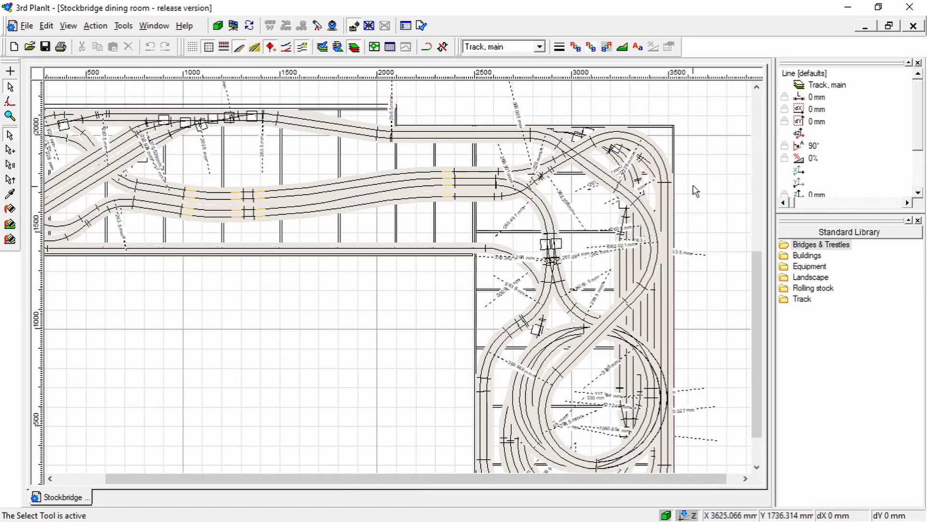
{"action": "scroll", "coordinate": [693, 186], "scroll_direction": "up", "scroll_amount": 1}
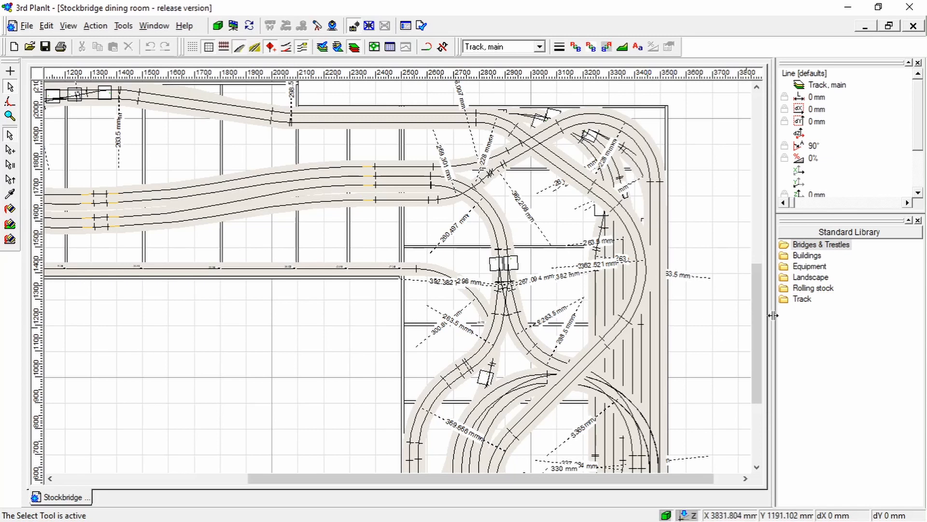
{"action": "left_click_drag", "start_coordinate": [760, 313], "coordinate": [752, 372]}
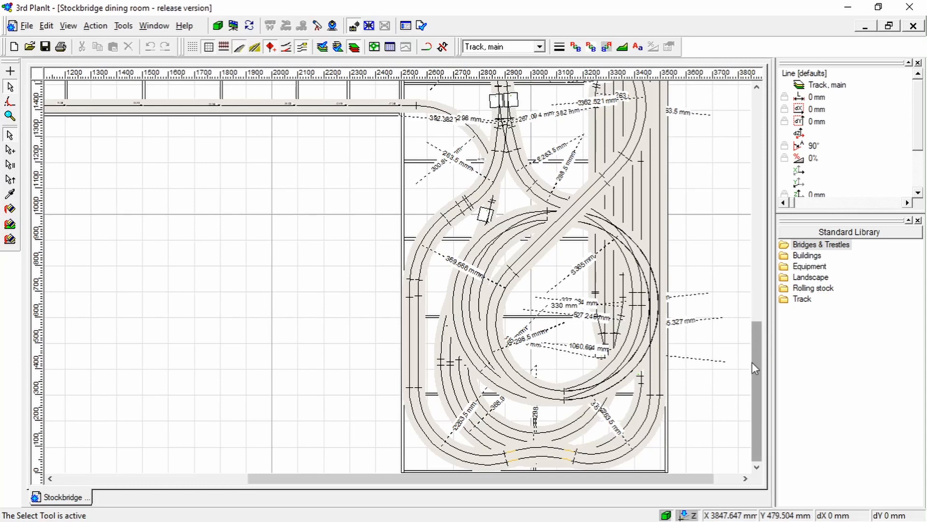
{"action": "scroll", "coordinate": [618, 410], "scroll_direction": "down", "scroll_amount": 1}
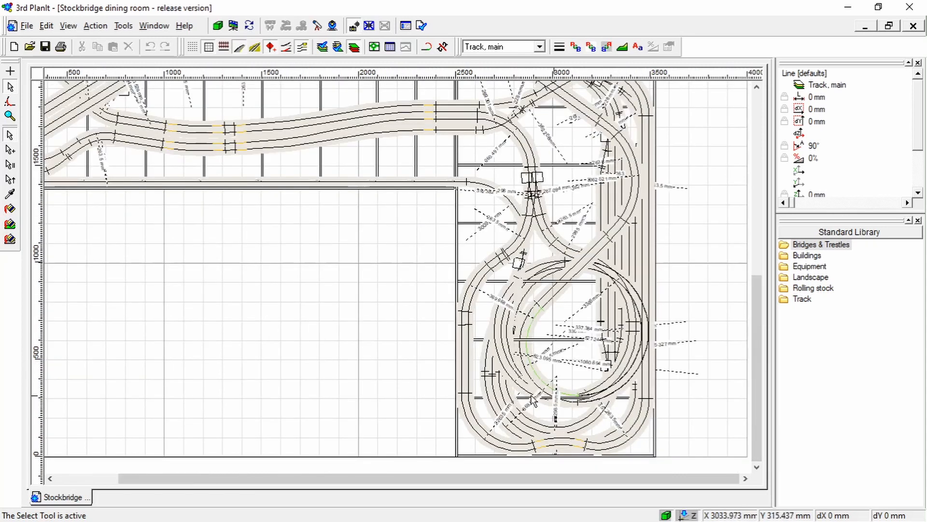
{"action": "left_click_drag", "start_coordinate": [503, 484], "coordinate": [321, 487]}
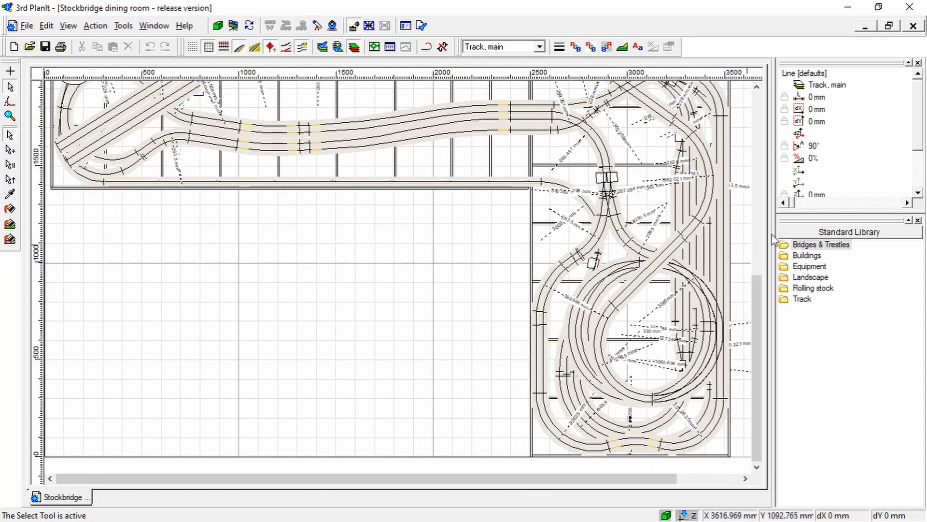
{"action": "left_click_drag", "start_coordinate": [759, 300], "coordinate": [752, 198]}
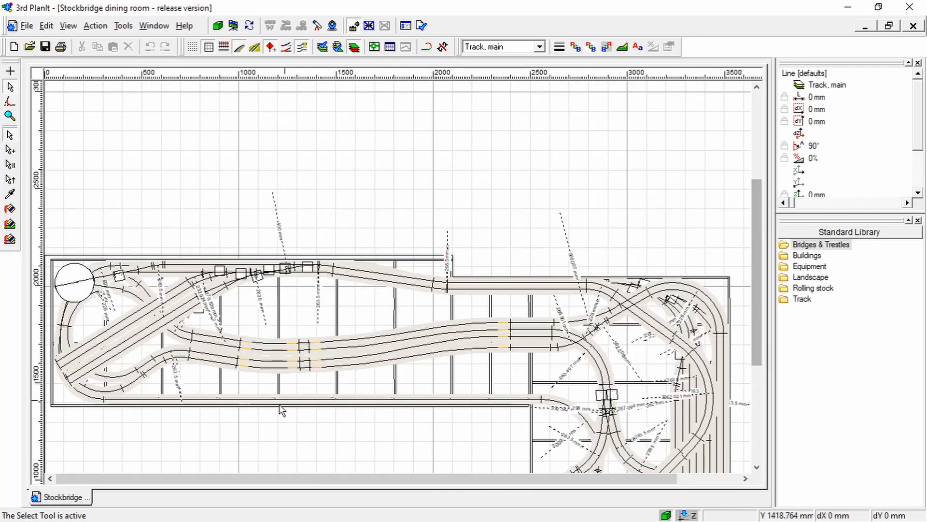
Inspect the turntable approaches and the diagonal tracks leading to the back-edge turnouts
{"action": "left_click", "coordinate": [51, 479]}
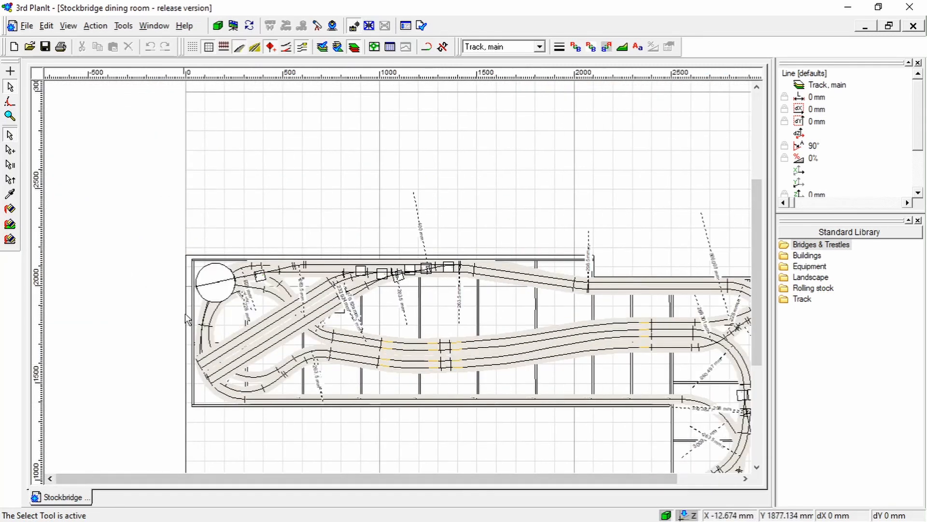
{"action": "scroll", "coordinate": [219, 335], "scroll_direction": "up", "scroll_amount": 1}
{"action": "scroll", "coordinate": [220, 338], "scroll_direction": "up", "scroll_amount": 1}
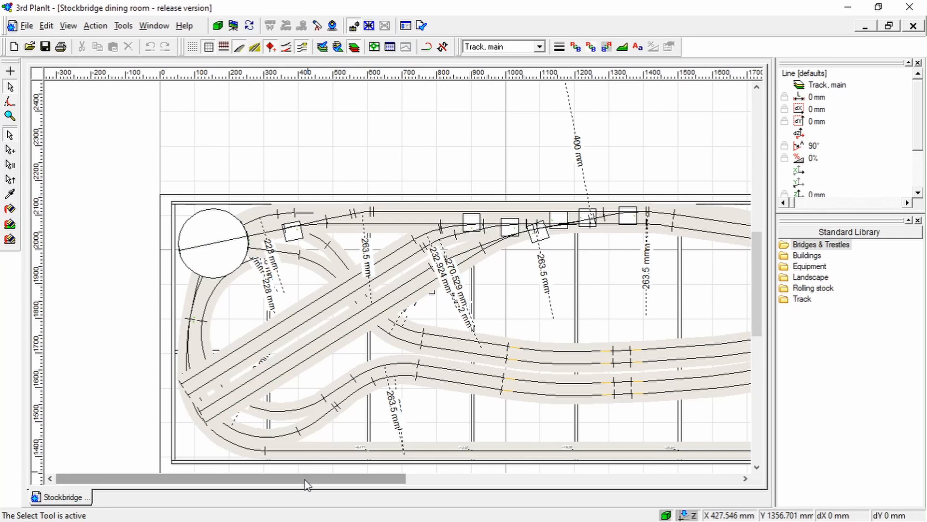
{"action": "left_click_drag", "start_coordinate": [304, 479], "coordinate": [273, 483]}
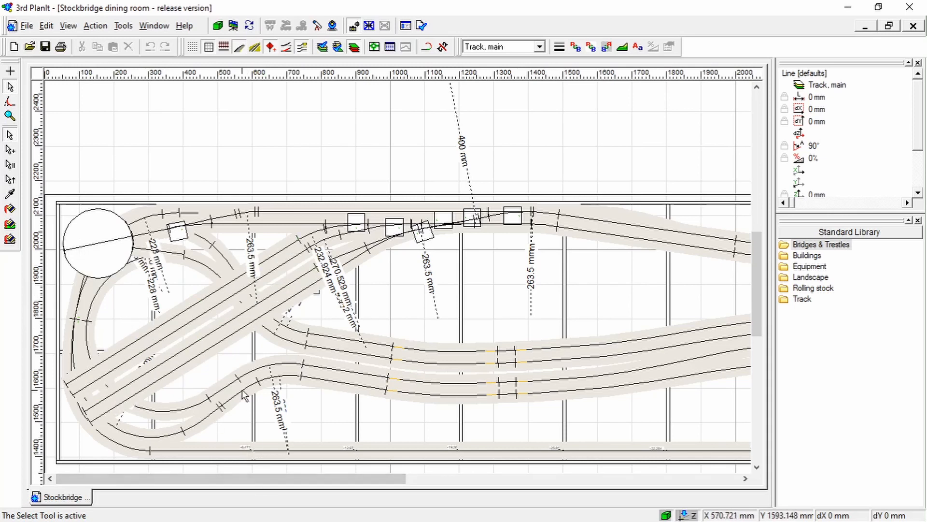
Select the double slip in the back-edge turnout group and check its type and its position among the neighbouring turnouts
{"action": "scroll", "coordinate": [436, 244], "scroll_direction": "up", "scroll_amount": 2}
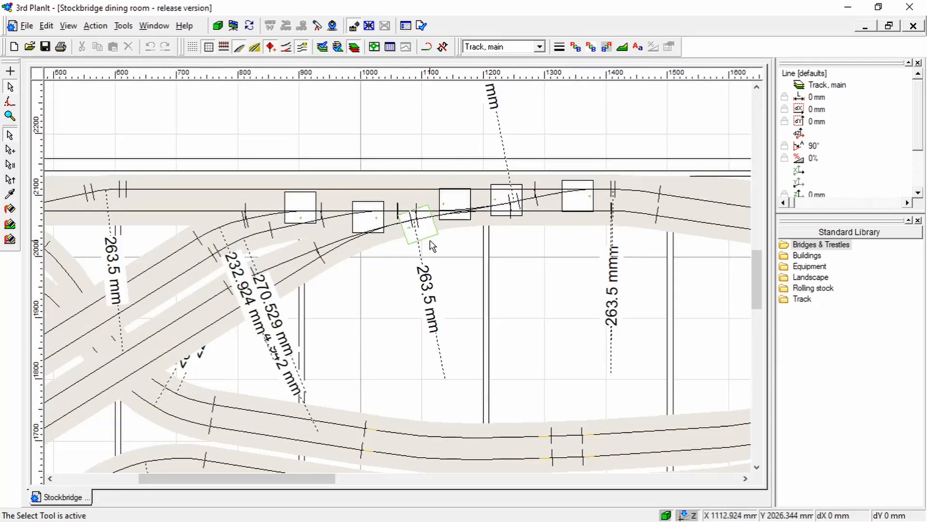
{"action": "scroll", "coordinate": [433, 239], "scroll_direction": "up", "scroll_amount": 1}
{"action": "scroll", "coordinate": [487, 212], "scroll_direction": "up", "scroll_amount": 1}
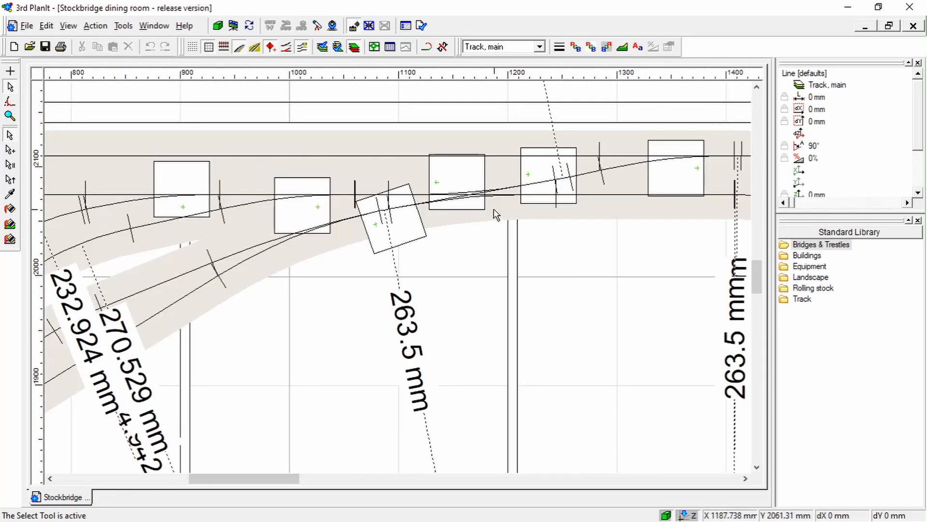
{"action": "scroll", "coordinate": [480, 203], "scroll_direction": "up", "scroll_amount": 1}
{"action": "scroll", "coordinate": [479, 201], "scroll_direction": "up", "scroll_amount": 1}
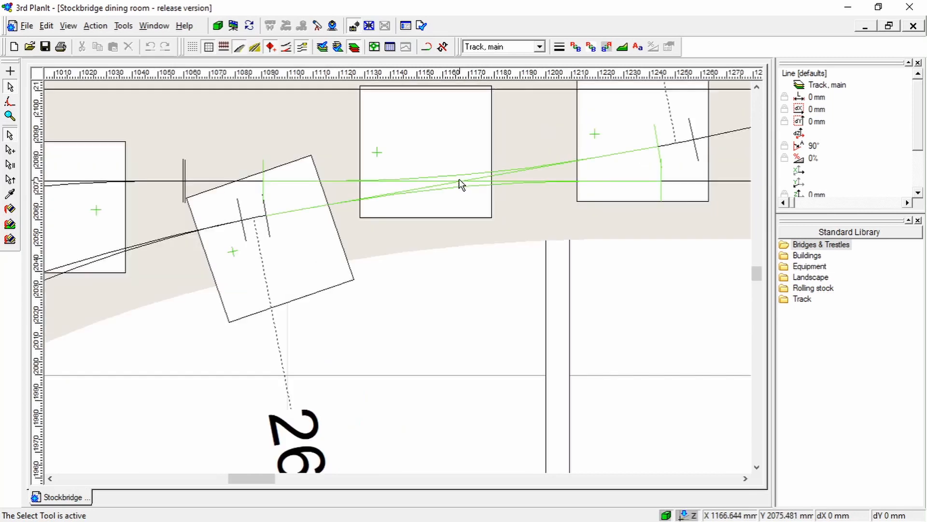
{"action": "left_click", "coordinate": [460, 182]}
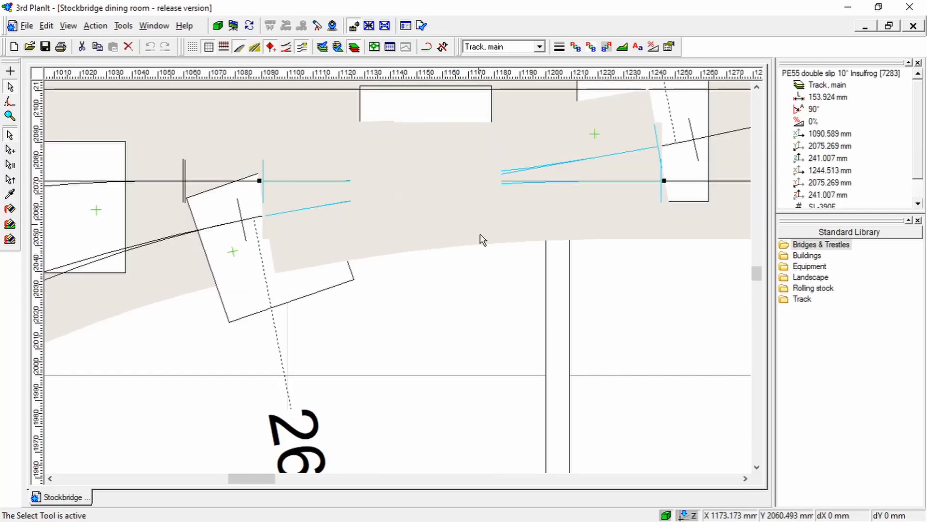
{"action": "scroll", "coordinate": [486, 297], "scroll_direction": "down", "scroll_amount": 1}
{"action": "scroll", "coordinate": [487, 296], "scroll_direction": "down", "scroll_amount": 2}
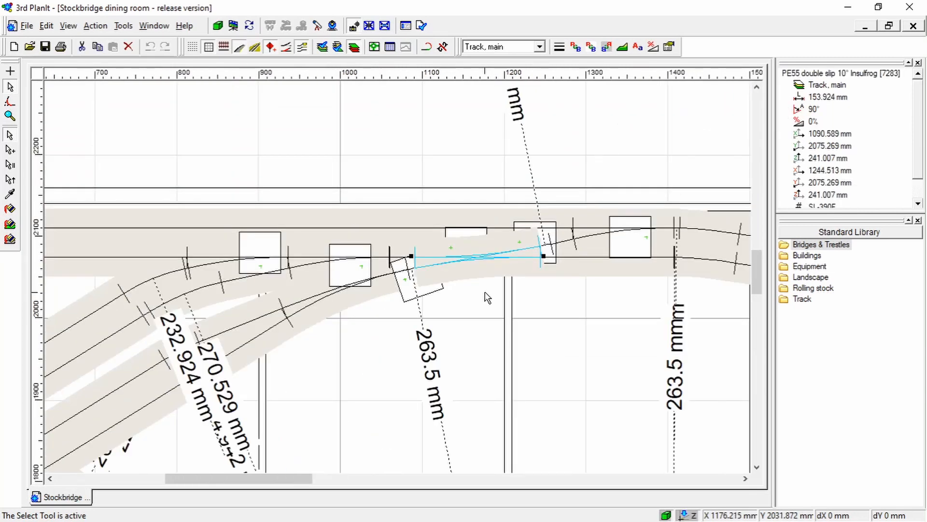
{"action": "scroll", "coordinate": [486, 297], "scroll_direction": "down", "scroll_amount": 2}
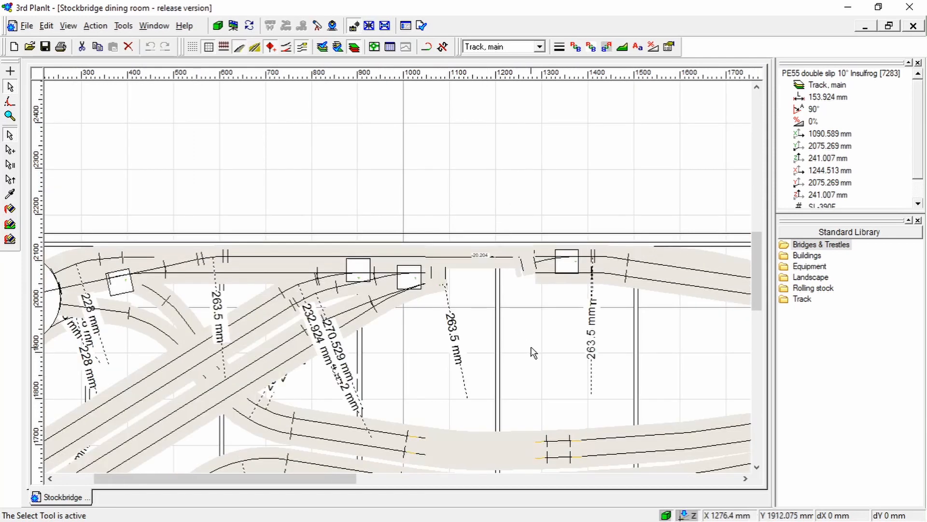
Clear the double slip selection, then select the short crossing below the paired turnouts at the inner corner to check its type and surrounding connections
{"action": "left_click", "coordinate": [533, 352]}
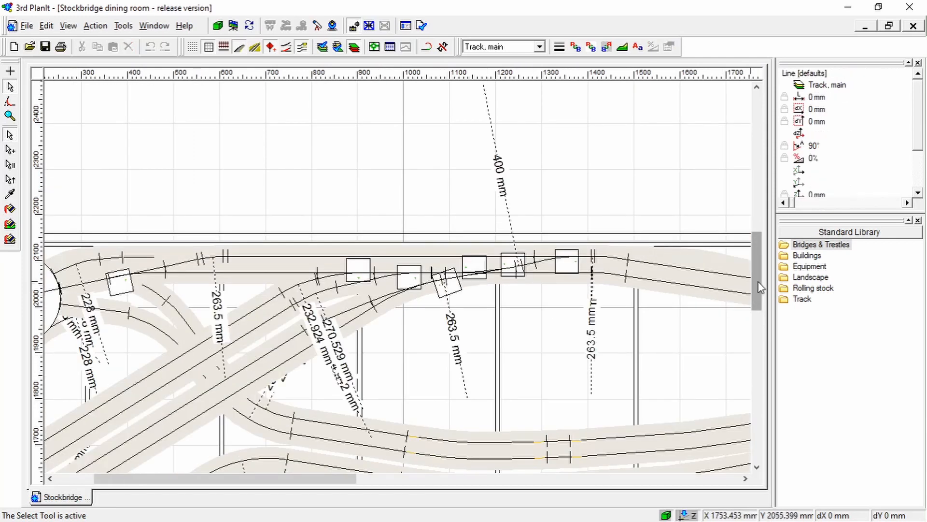
{"action": "left_click_drag", "start_coordinate": [759, 286], "coordinate": [748, 321]}
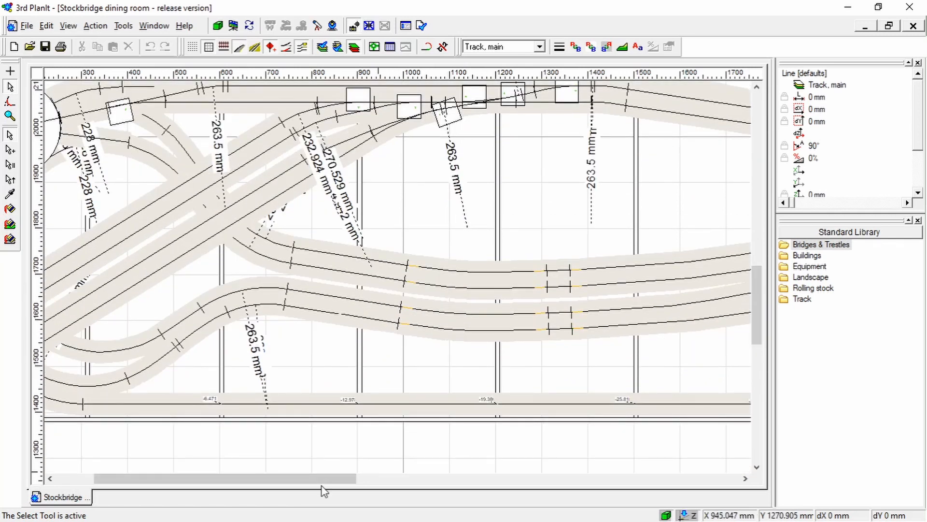
{"action": "left_click_drag", "start_coordinate": [314, 480], "coordinate": [622, 479]}
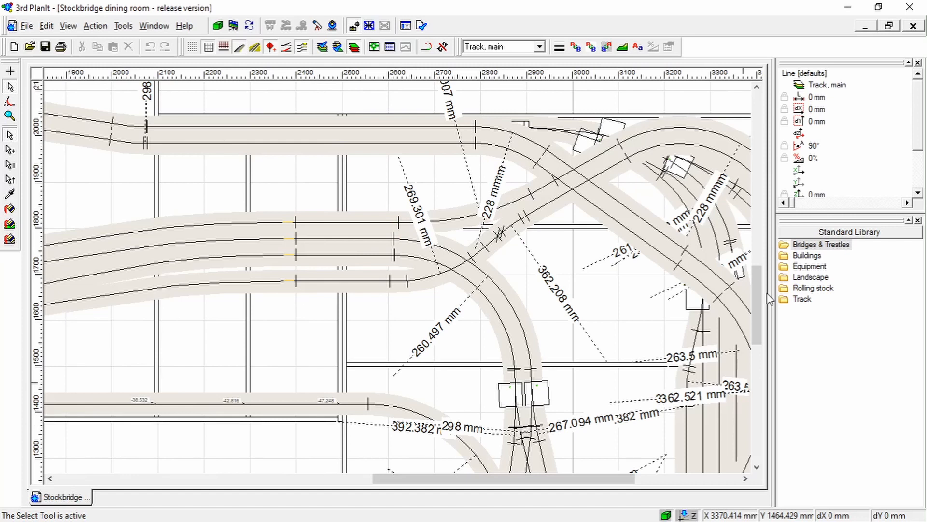
{"action": "scroll", "coordinate": [541, 333], "scroll_direction": "down", "scroll_amount": 3}
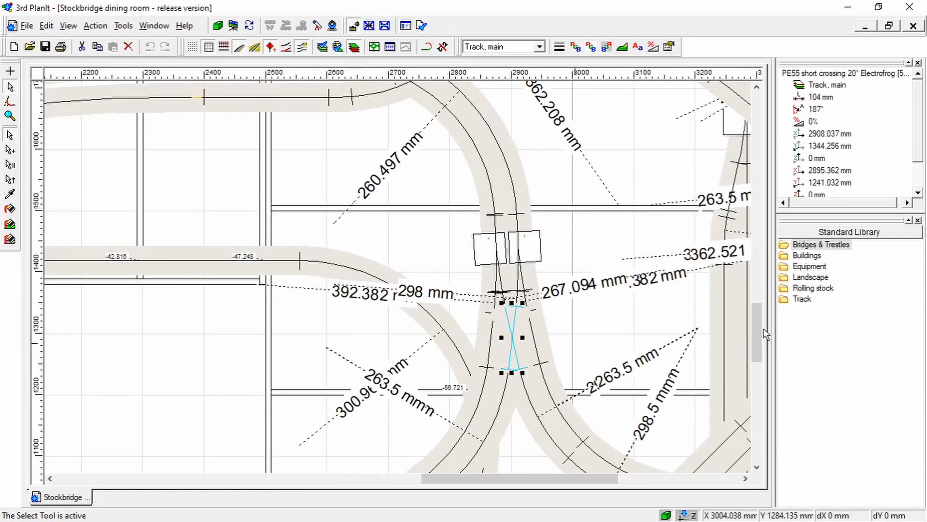
{"action": "left_click_drag", "start_coordinate": [763, 334], "coordinate": [759, 351]}
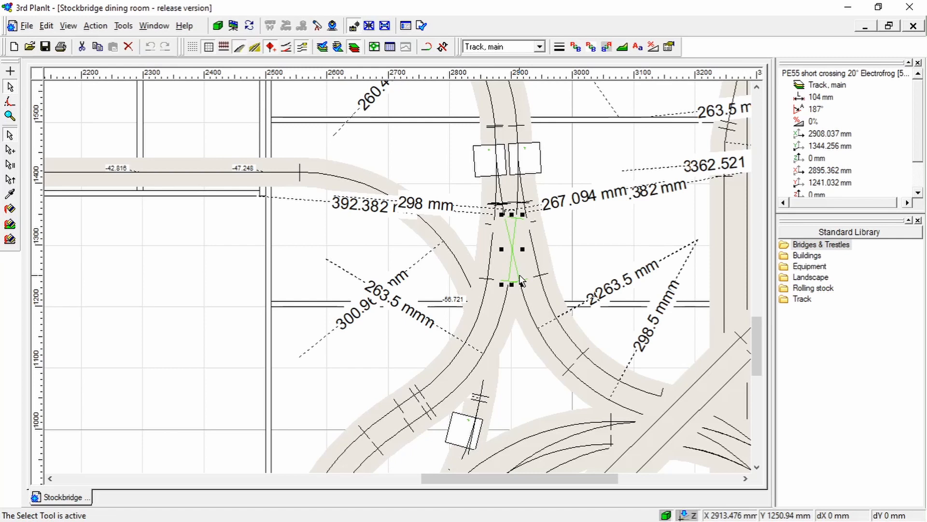
{"action": "scroll", "coordinate": [521, 279], "scroll_direction": "down", "scroll_amount": 1}
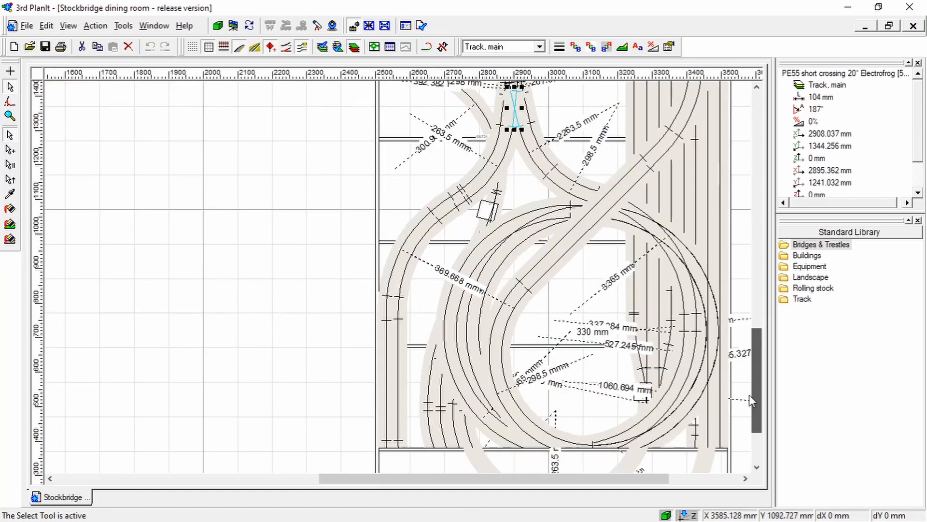
Trace the tracks from the short leg's spiral and return curves back through the corner and along the long leg to the turntable
{"action": "left_click_drag", "start_coordinate": [753, 396], "coordinate": [753, 437]}
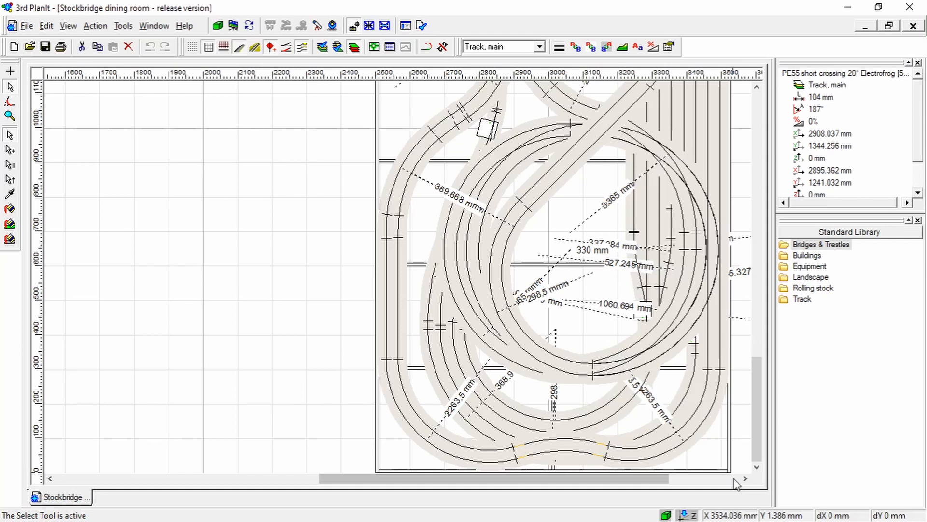
{"action": "scroll", "coordinate": [730, 319], "scroll_direction": "down", "scroll_amount": 2}
{"action": "left_click_drag", "start_coordinate": [759, 347], "coordinate": [747, 303]}
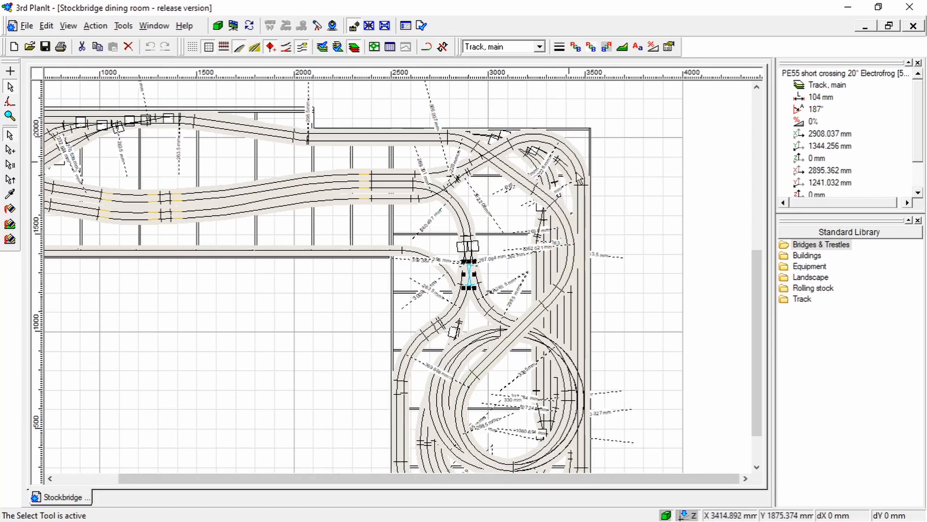
{"action": "left_click_drag", "start_coordinate": [668, 480], "coordinate": [628, 483]}
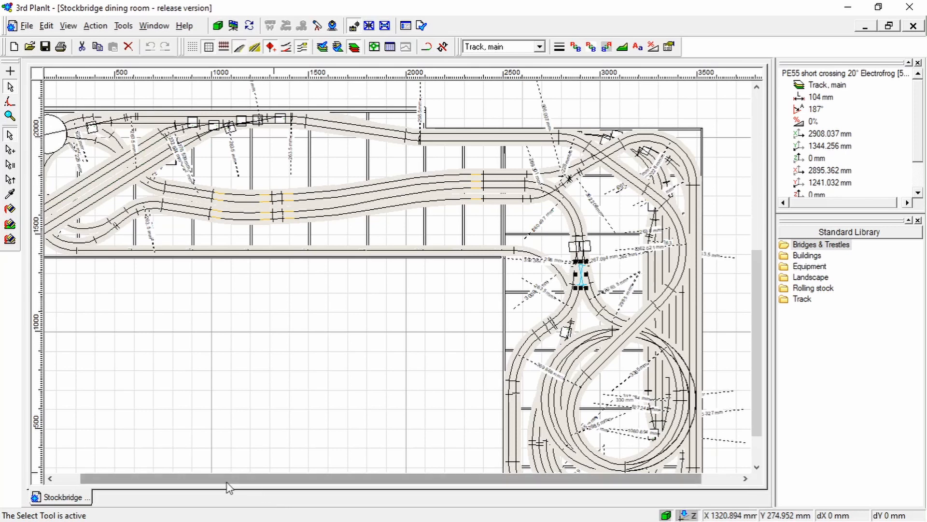
{"action": "left_click_drag", "start_coordinate": [241, 486], "coordinate": [215, 487]}
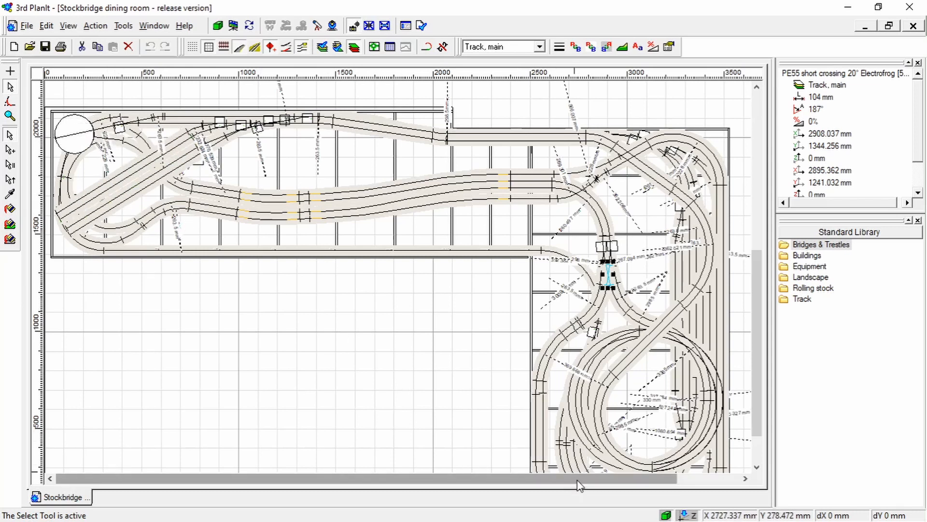
Clear the crossing selection and select the main track objects across the whole layout with one selection area
{"action": "scroll", "coordinate": [443, 379], "scroll_direction": "down", "scroll_amount": 1}
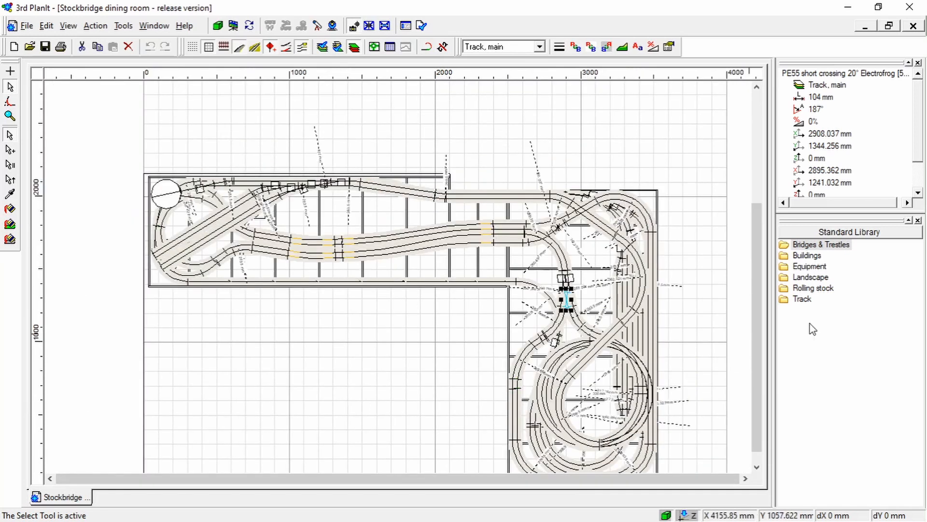
{"action": "scroll", "coordinate": [756, 315], "scroll_direction": "down", "scroll_amount": 1}
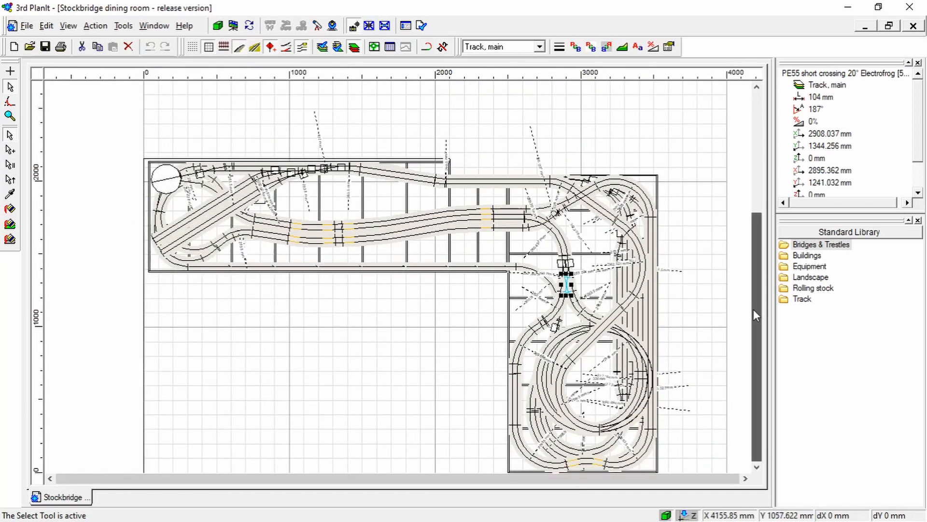
{"action": "left_click", "coordinate": [746, 478]}
{"action": "left_click", "coordinate": [757, 467]}
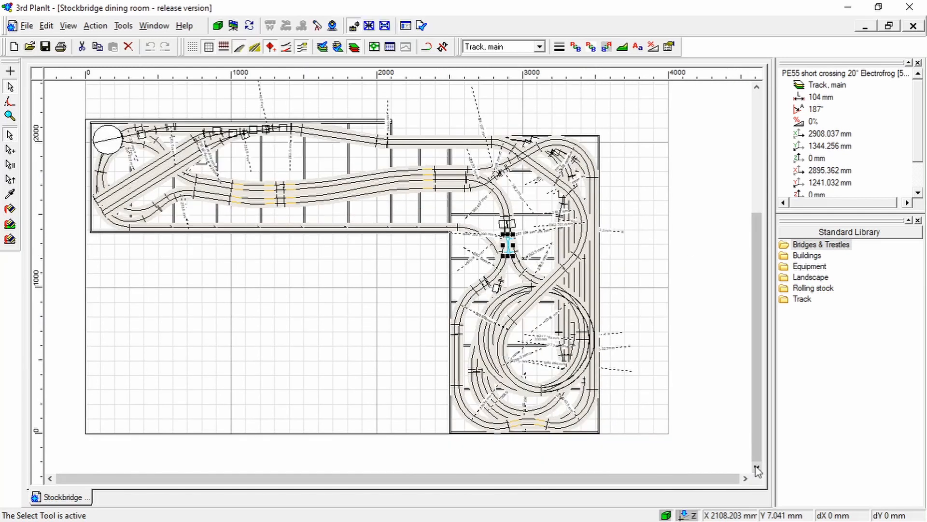
{"action": "left_click", "coordinate": [73, 109]}
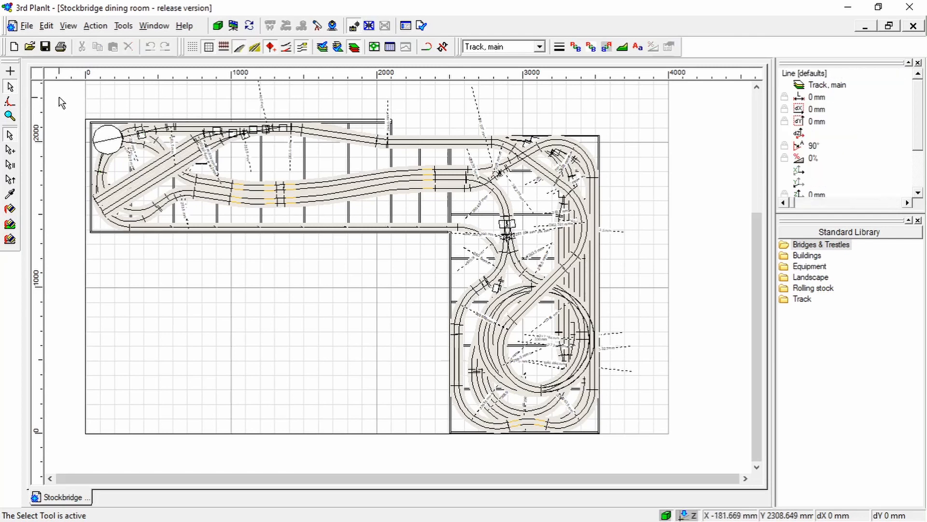
{"action": "left_click_drag", "start_coordinate": [59, 97], "coordinate": [627, 451]}
{"action": "left_click", "coordinate": [700, 405]}
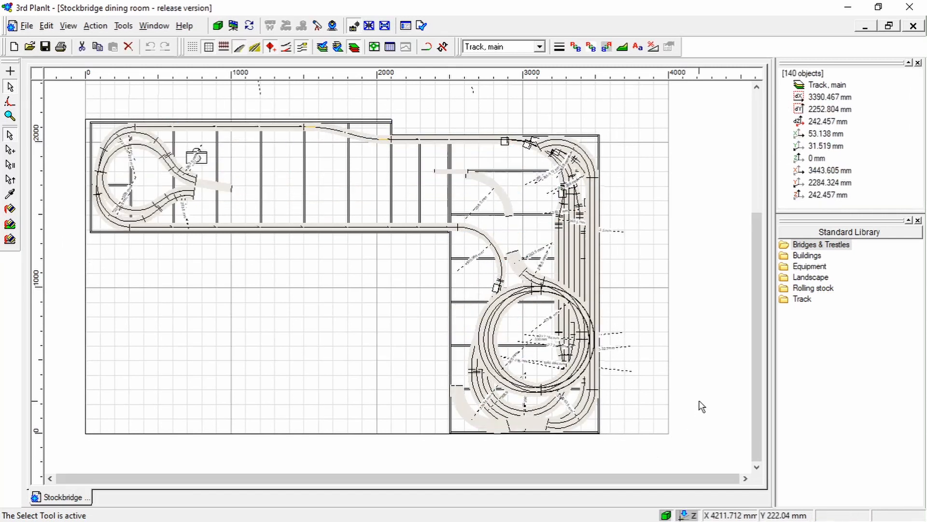